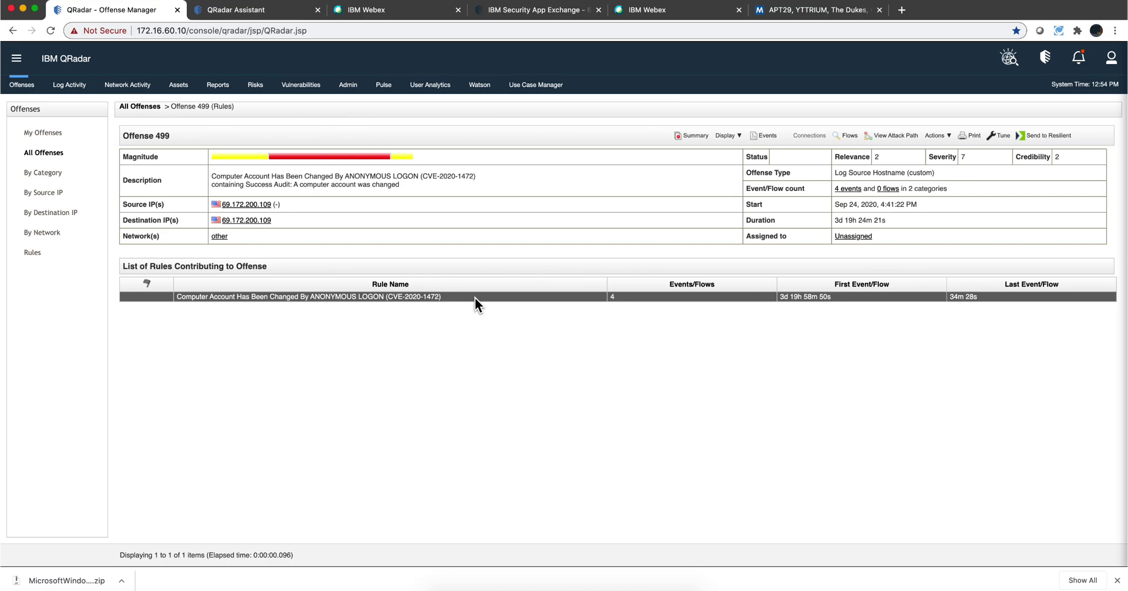
Open Offense 499's CVE-2020-1472 ANONYMOUS LOGON computer-account rule in the Rule Wizard.
double_click(475, 298)
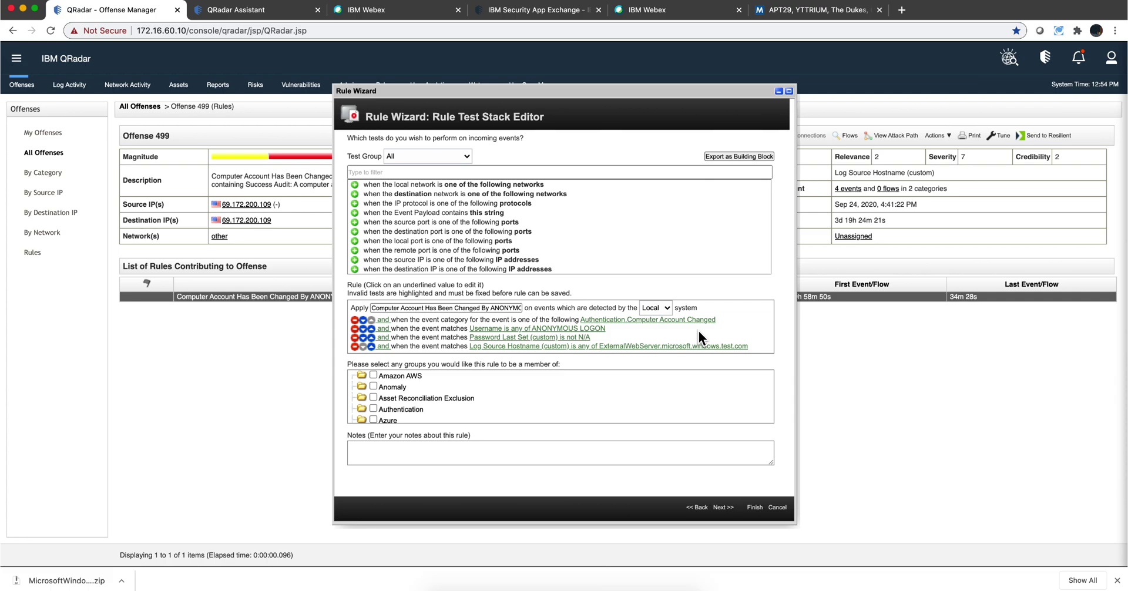
Discard the rule edit and list Offense 499's 4 contributing events.
left_click(778, 507)
left_click(664, 97)
left_click(849, 189)
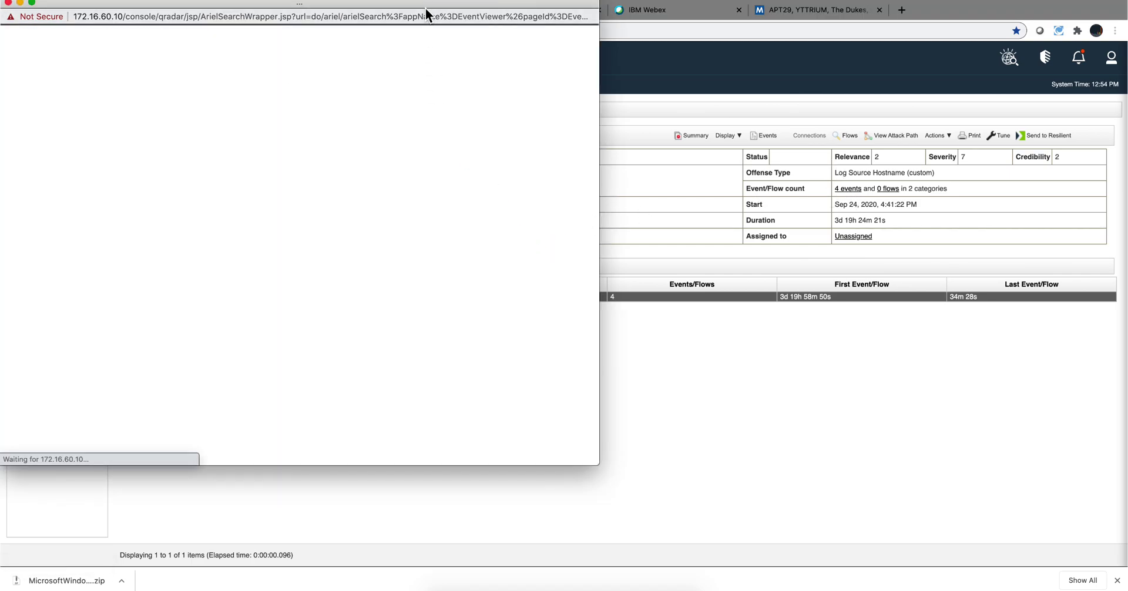
Open the Success Audit computer-account event's details and scroll down to its payload.
left_click_drag(428, 4, 608, 68)
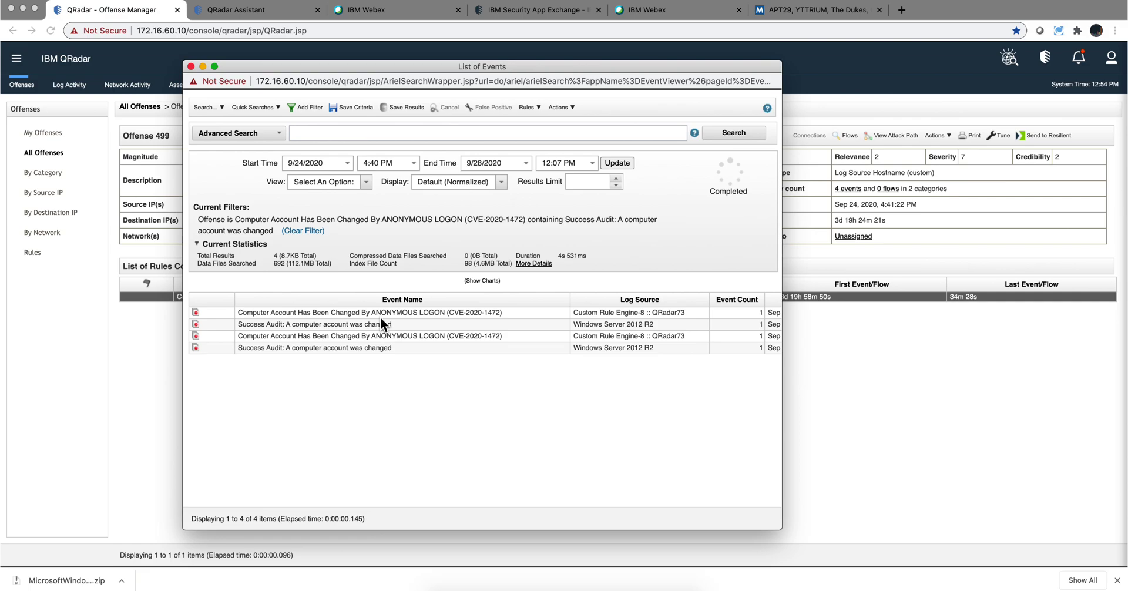
double_click(383, 324)
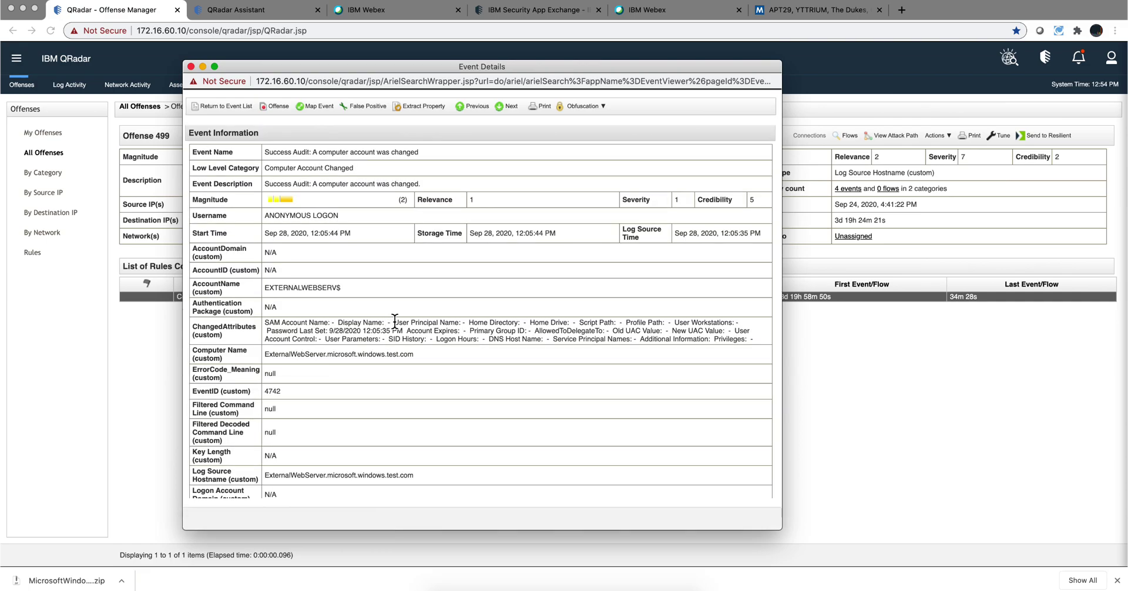
scroll(390, 323, "down", 10)
scroll(395, 324, "down", 10)
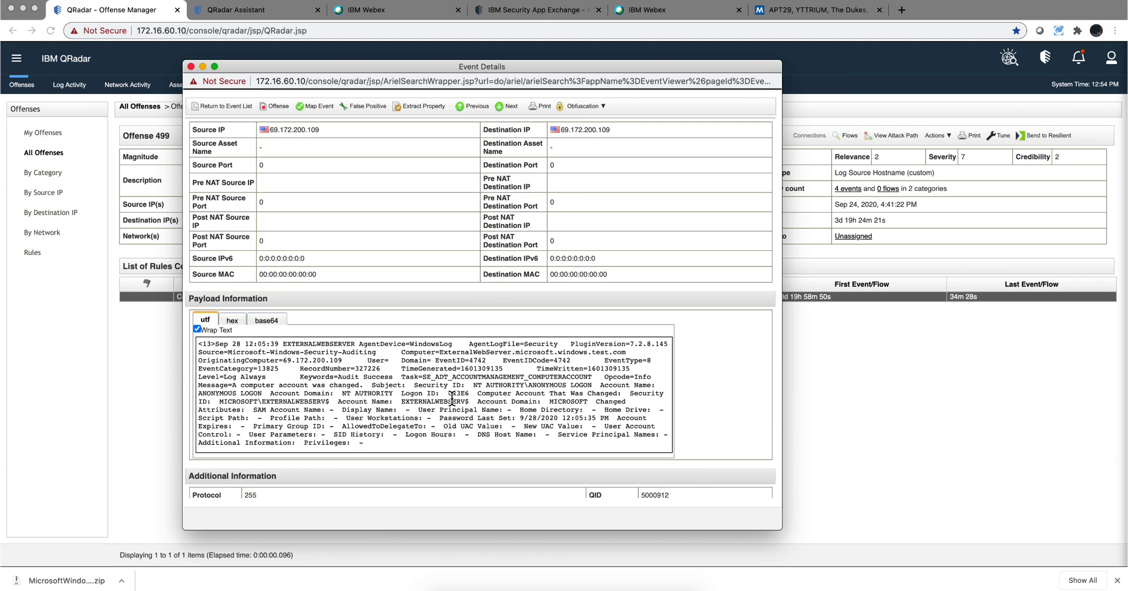
Highlight the payload's Account Name label and its value EXTERNALWEBSERV$.
left_click_drag(339, 401, 401, 401)
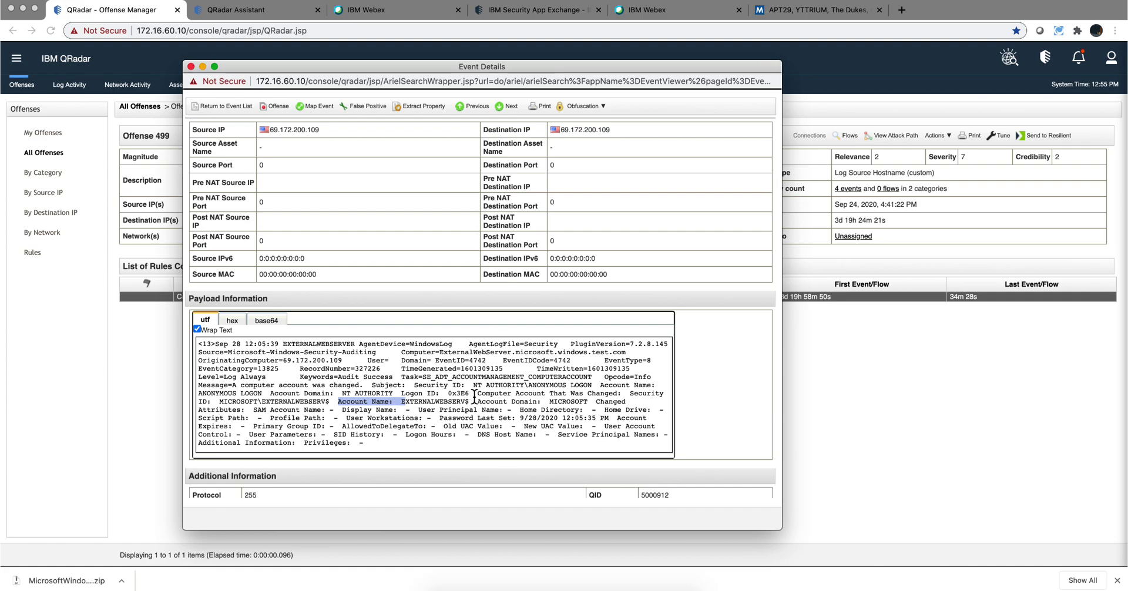
left_click_drag(470, 401, 402, 404)
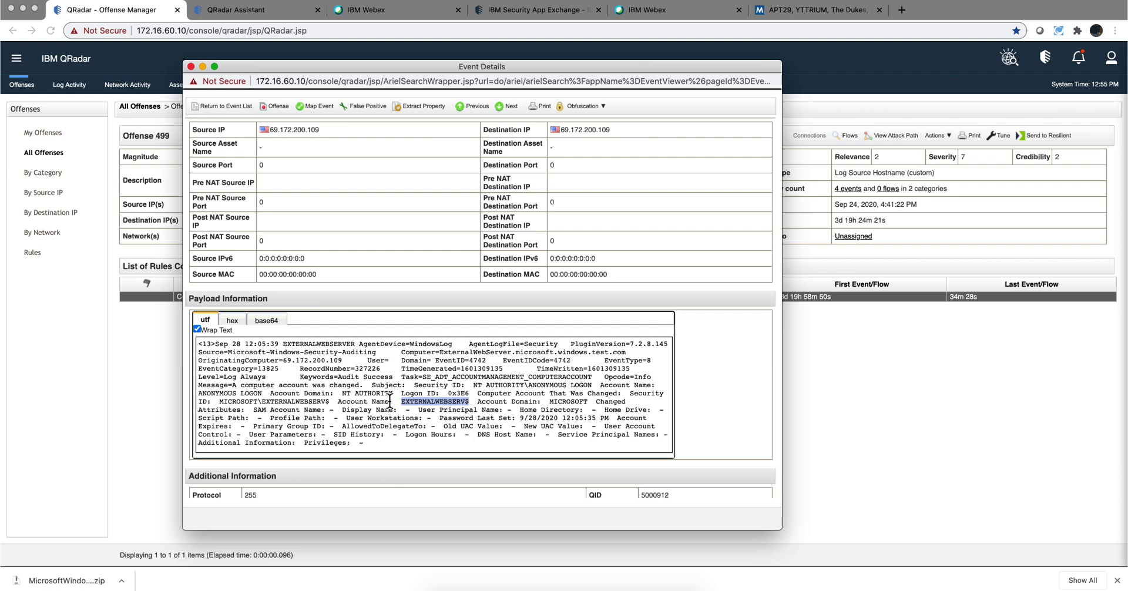
left_click_drag(393, 402, 341, 403)
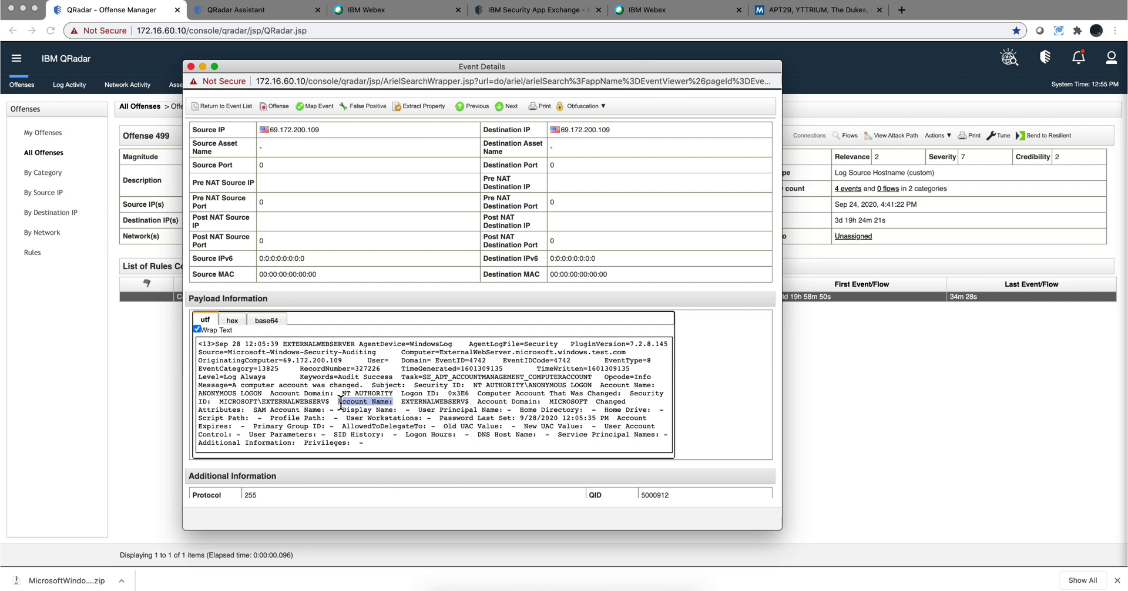
left_click(440, 403)
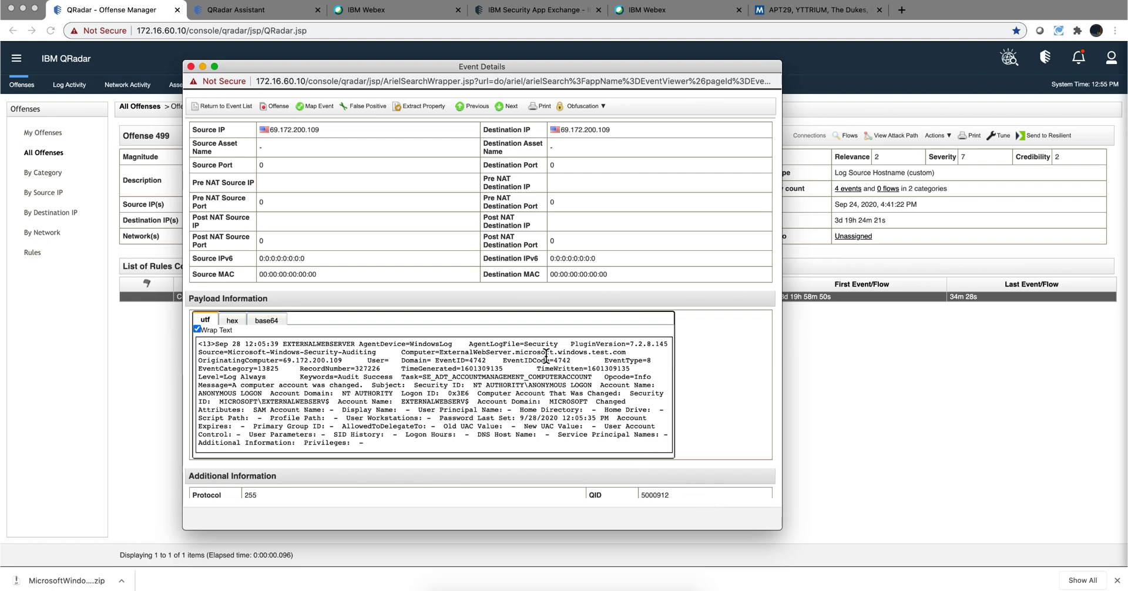
Reopen the Success Audit event's details from the offense's 4 events list.
left_click(190, 66)
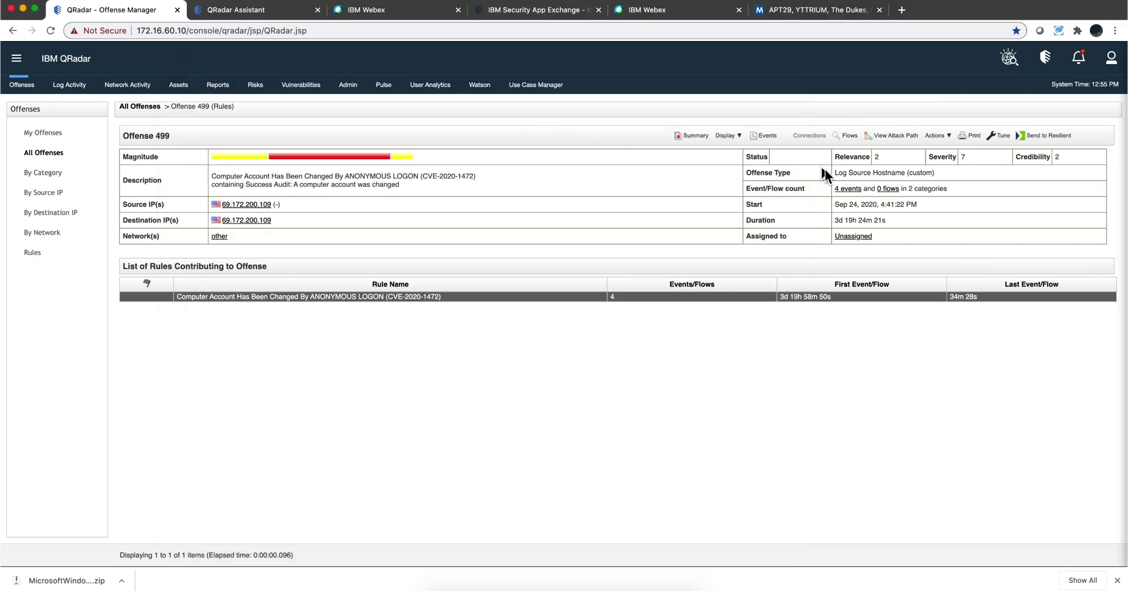
left_click(850, 188)
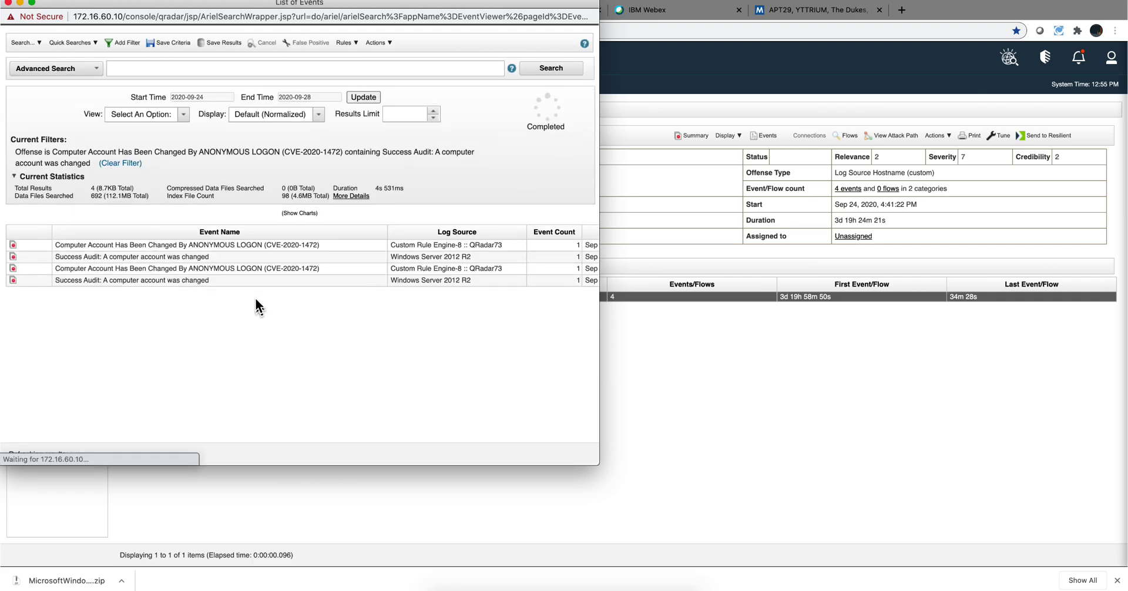
double_click(224, 261)
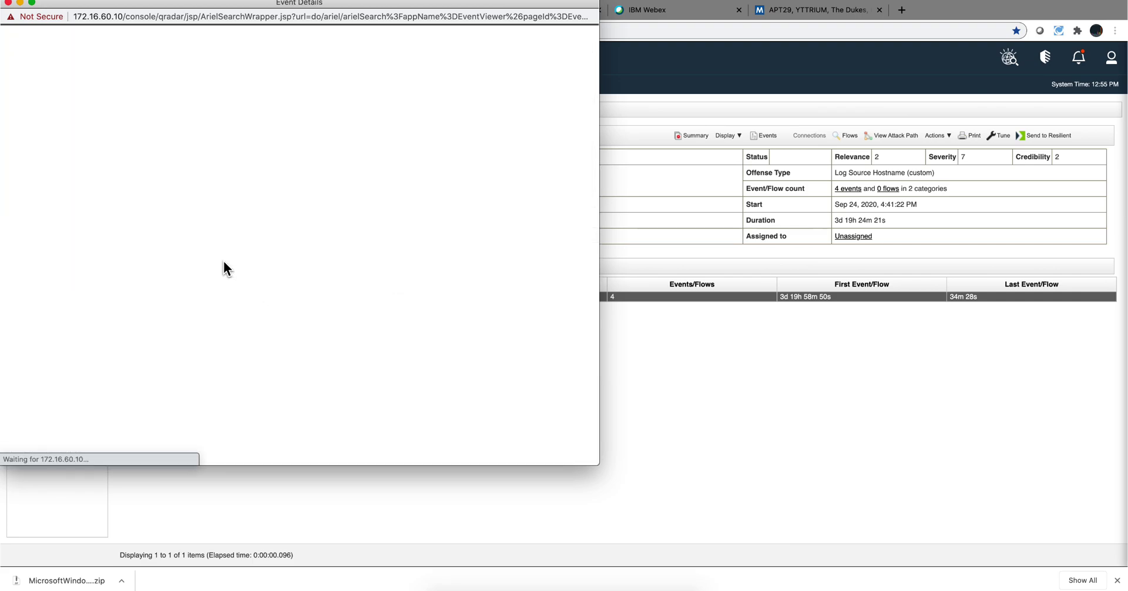
Find the Target Computer Name (custom) field holding EXTERNALWEBSERV$, then close the event window.
scroll(186, 280, "down", 2)
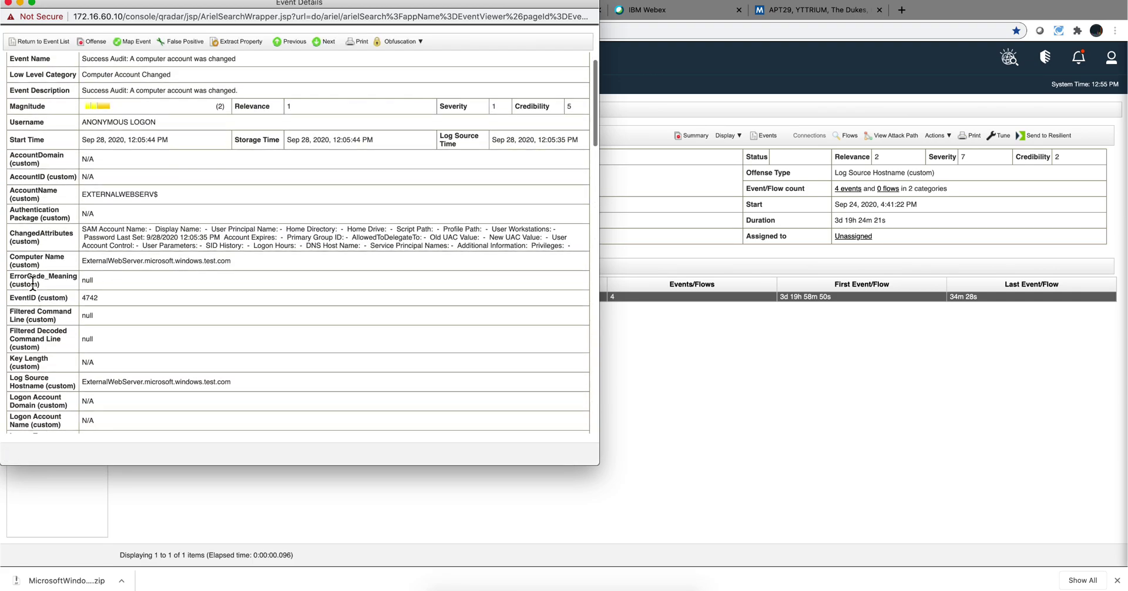
scroll(48, 269, "down", 5)
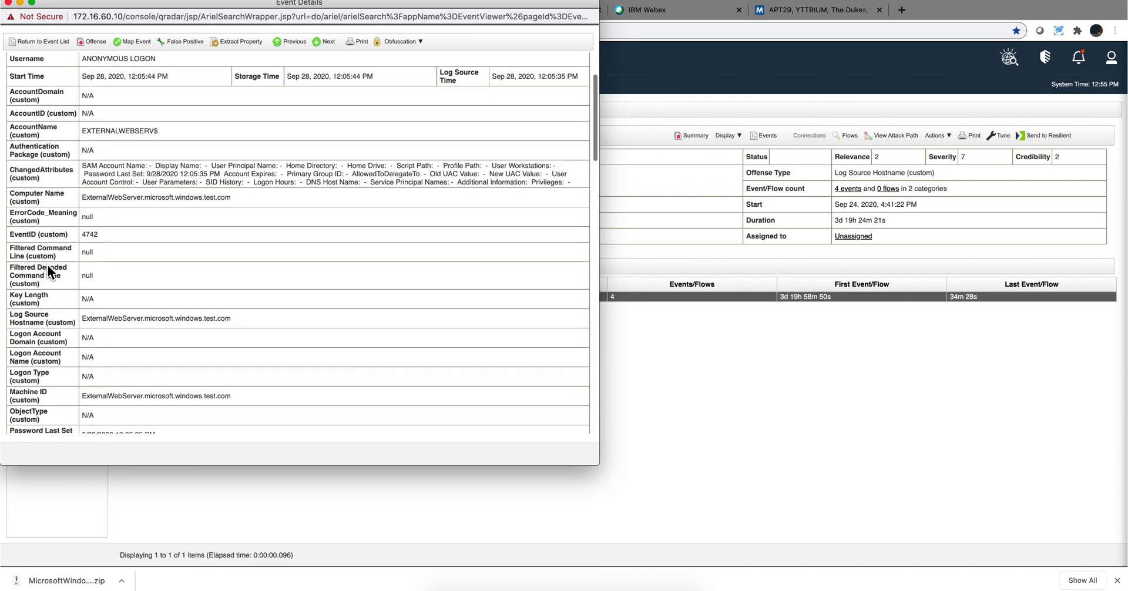
scroll(47, 265, "down", 8)
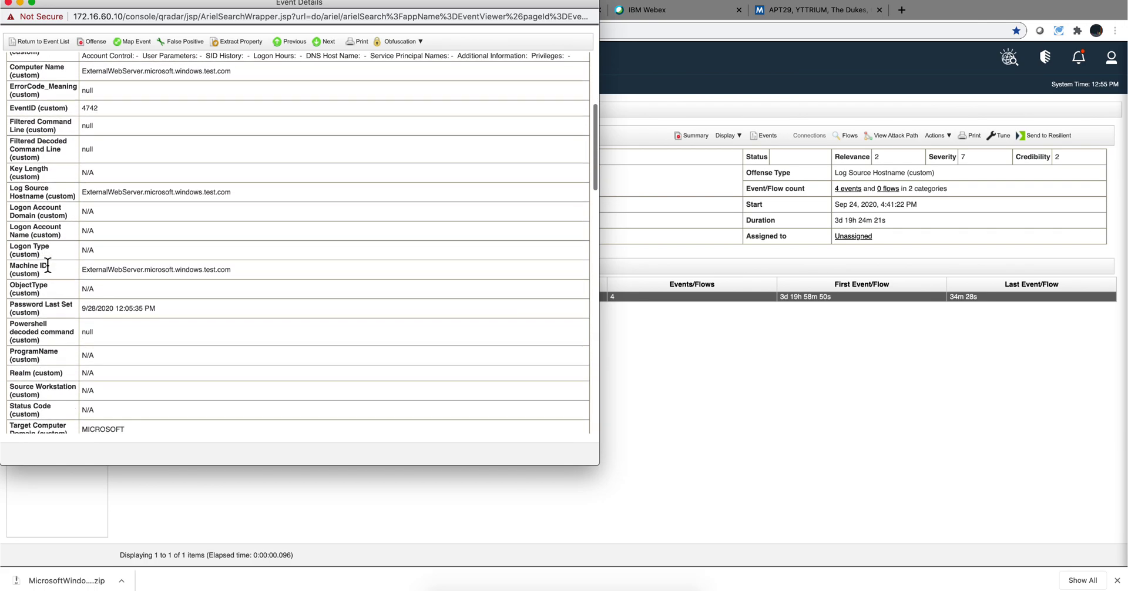
scroll(47, 265, "down", 2)
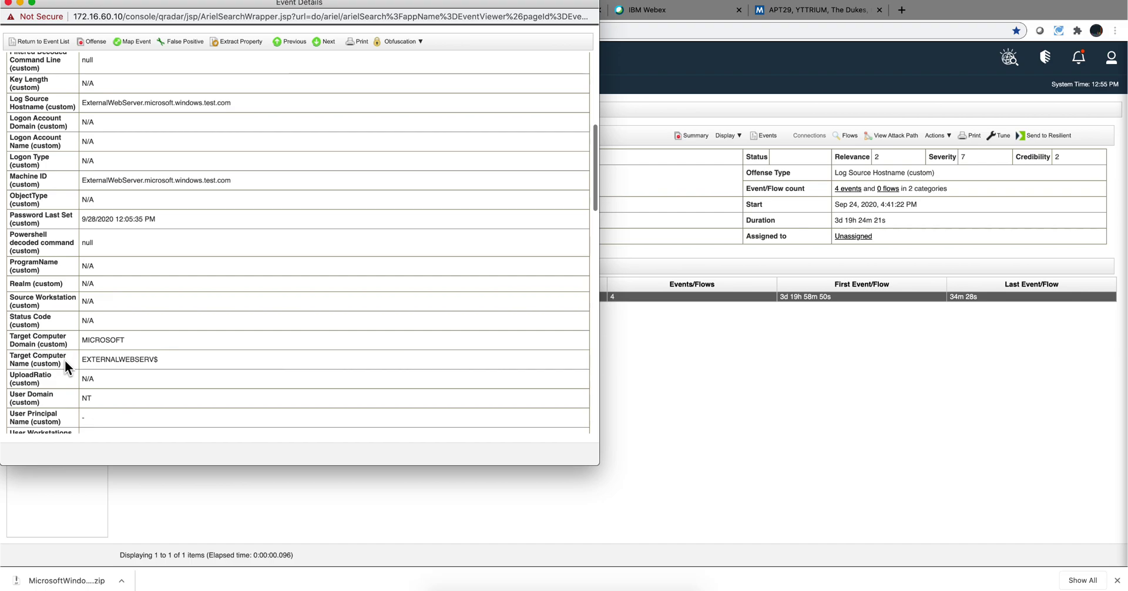
left_click(1, 361, "shift")
triple_click(2, 362)
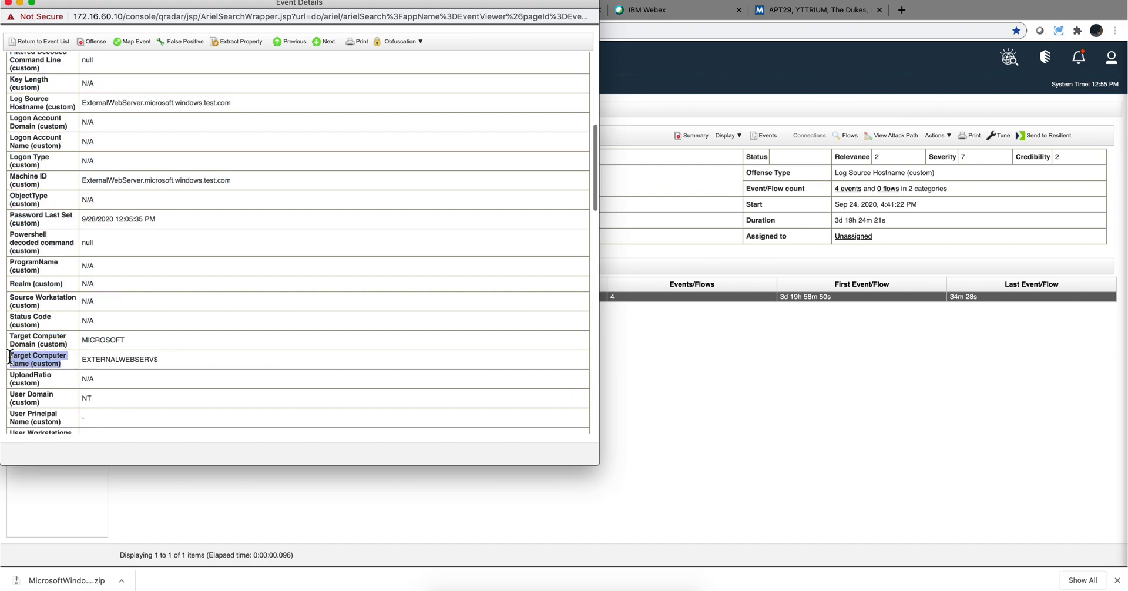
scroll(215, 329, "down", 20)
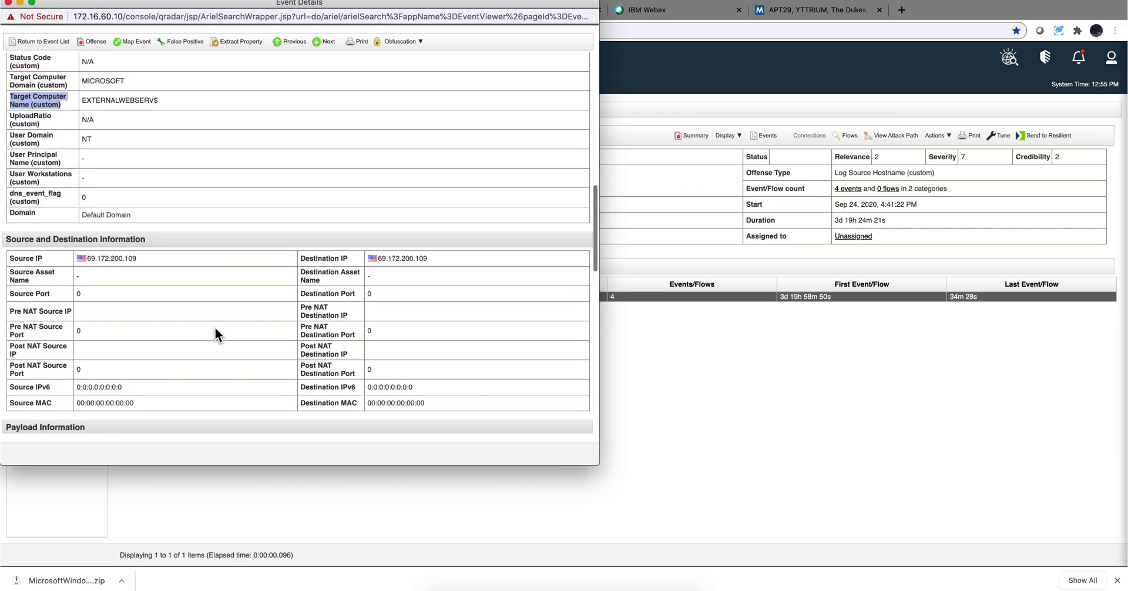
scroll(215, 327, "down", 2)
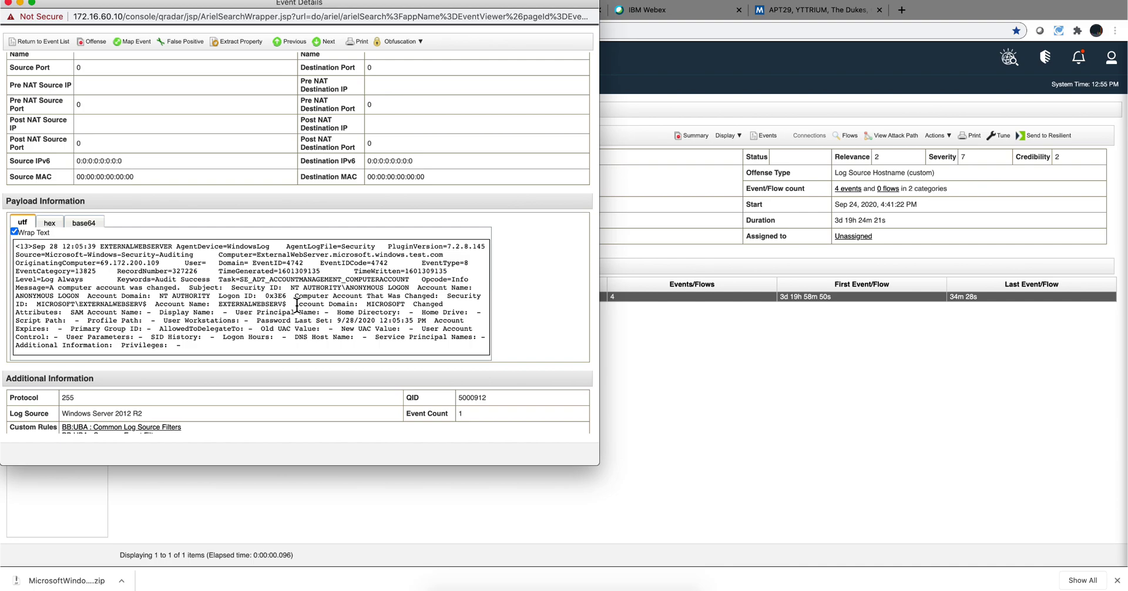
left_click(10, 3)
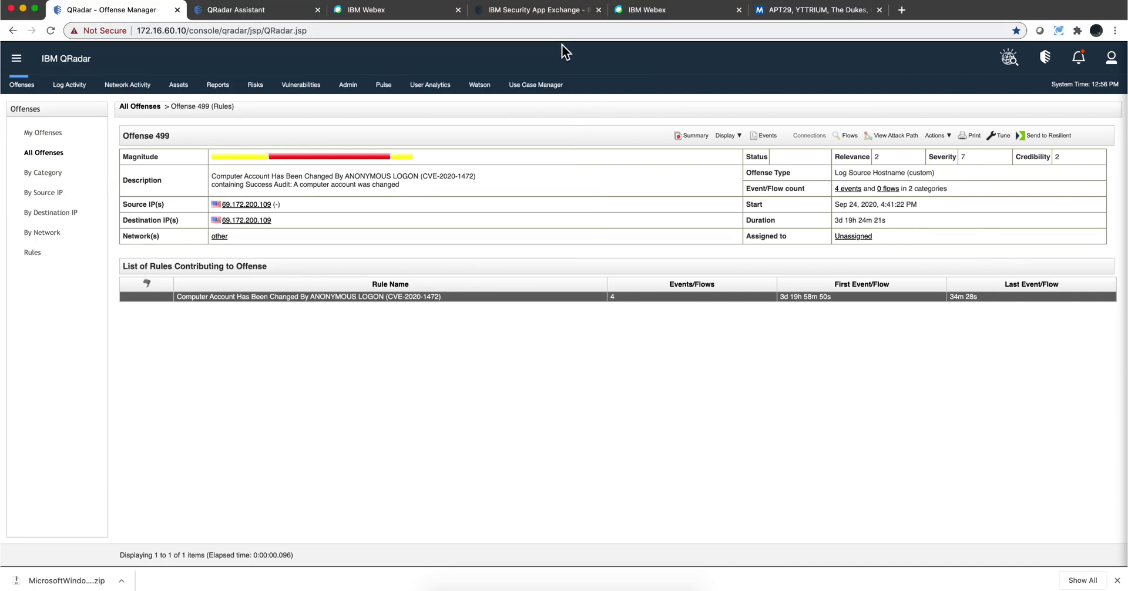
left_click(538, 12)
left_click_drag(300, 148, 750, 154)
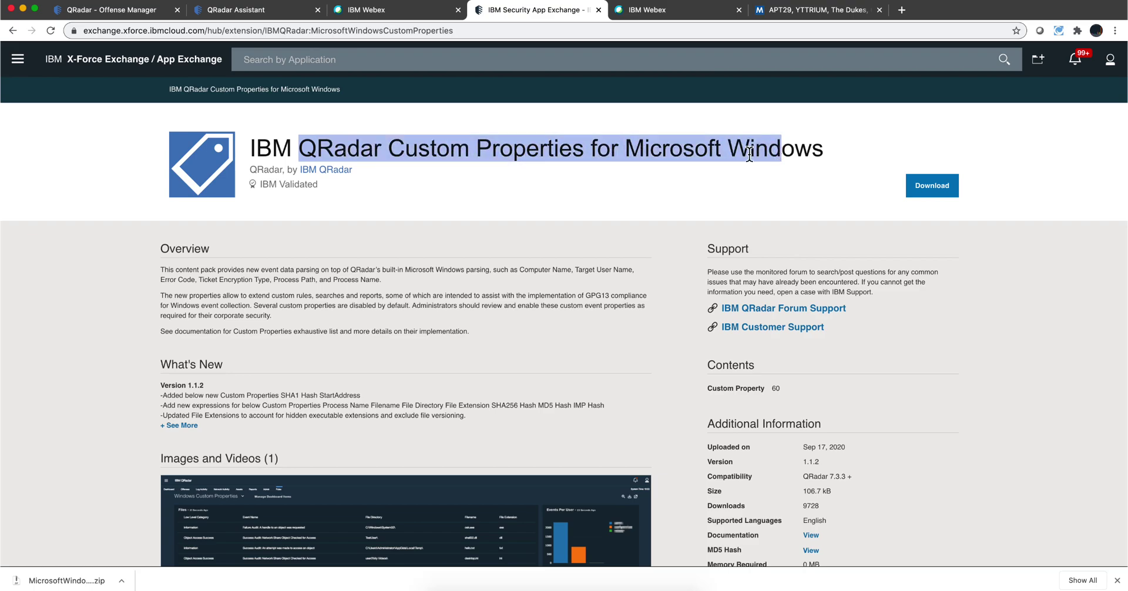
left_click(128, 14)
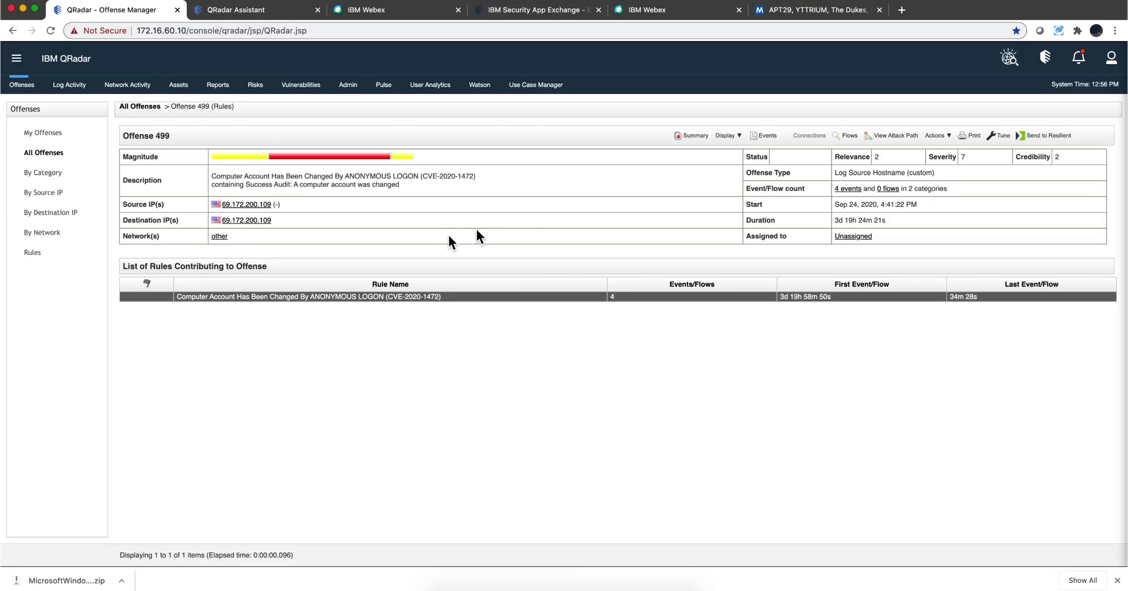
Open Admin > Custom Event Properties and filter the list by 'targe'.
left_click(347, 89)
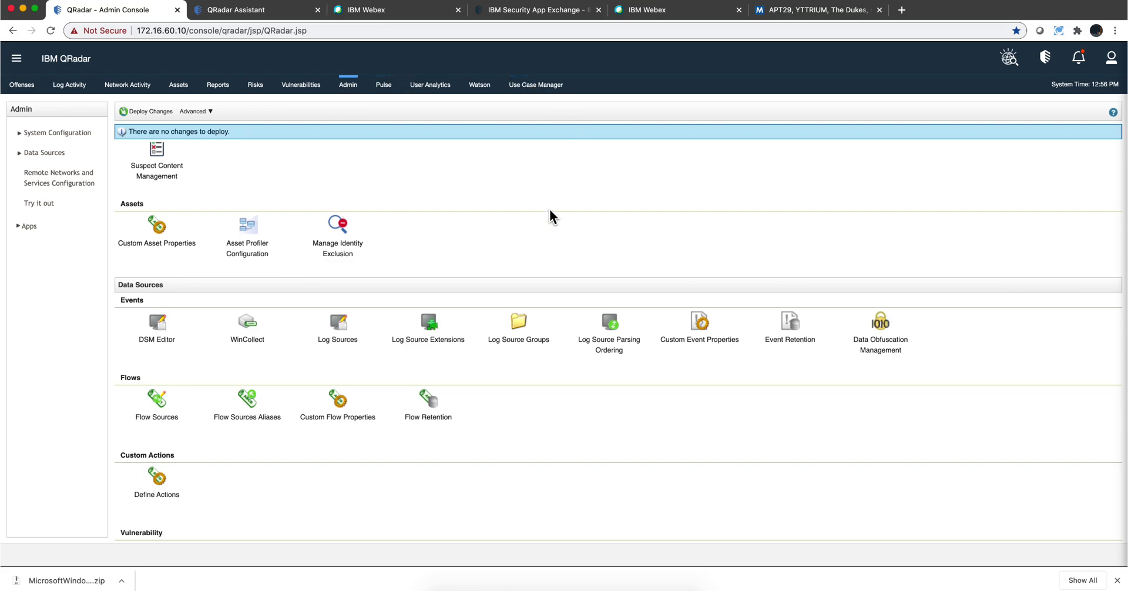
left_click(704, 335)
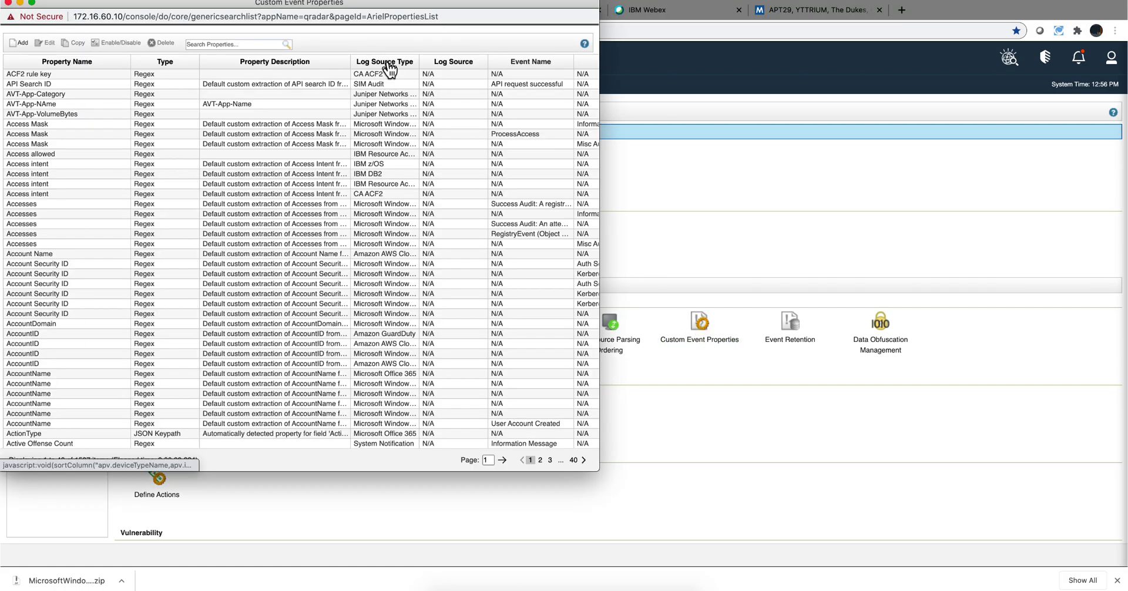
left_click_drag(383, 9, 535, 72)
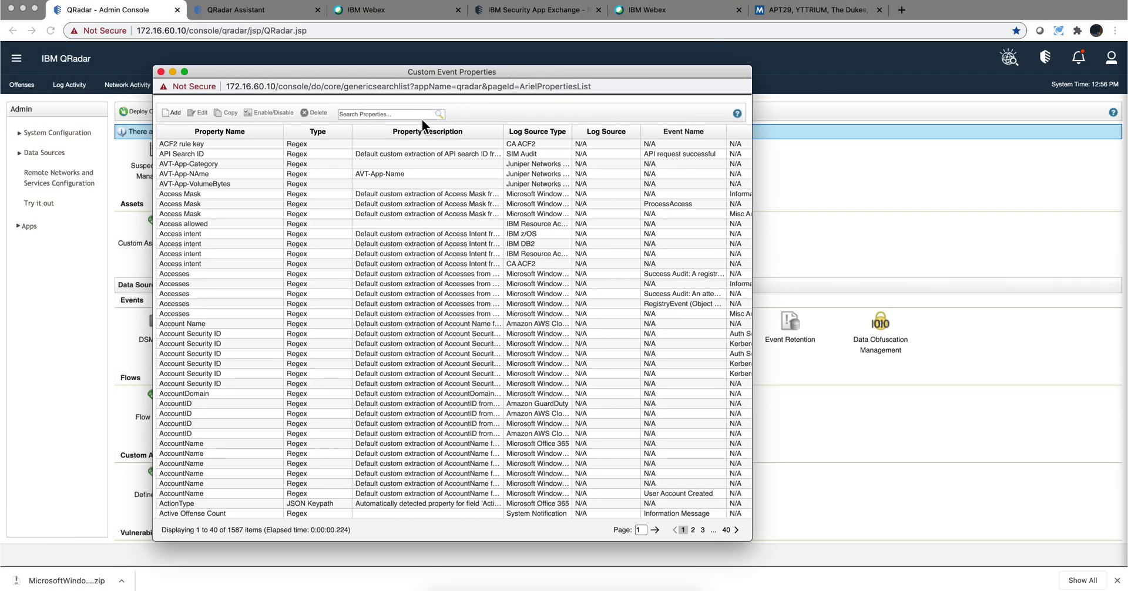
left_click(412, 114)
type("target computer name")
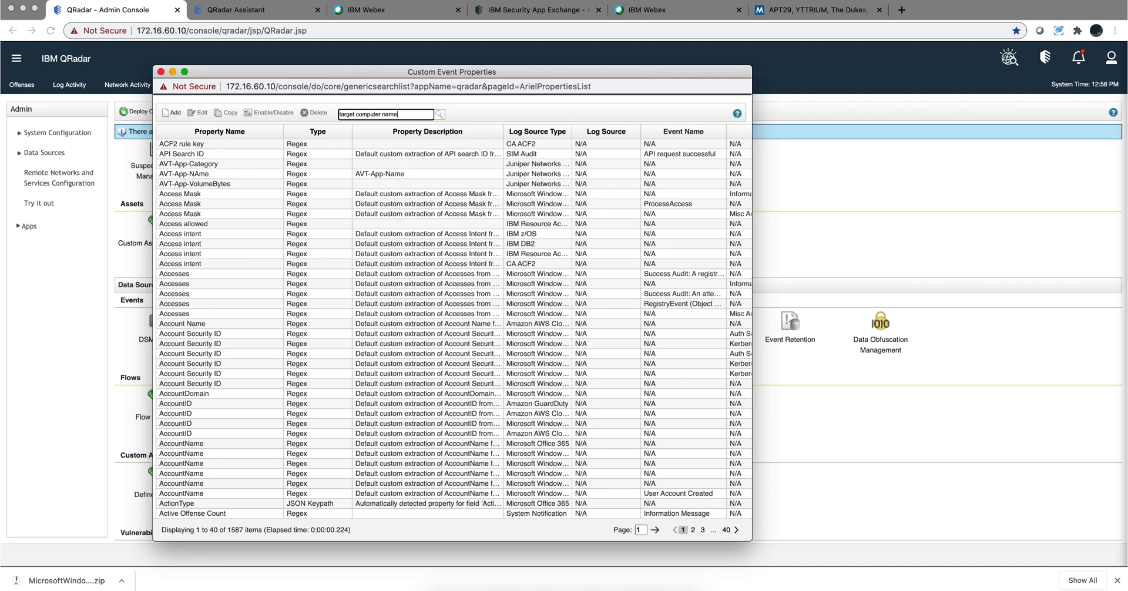
left_click(439, 115)
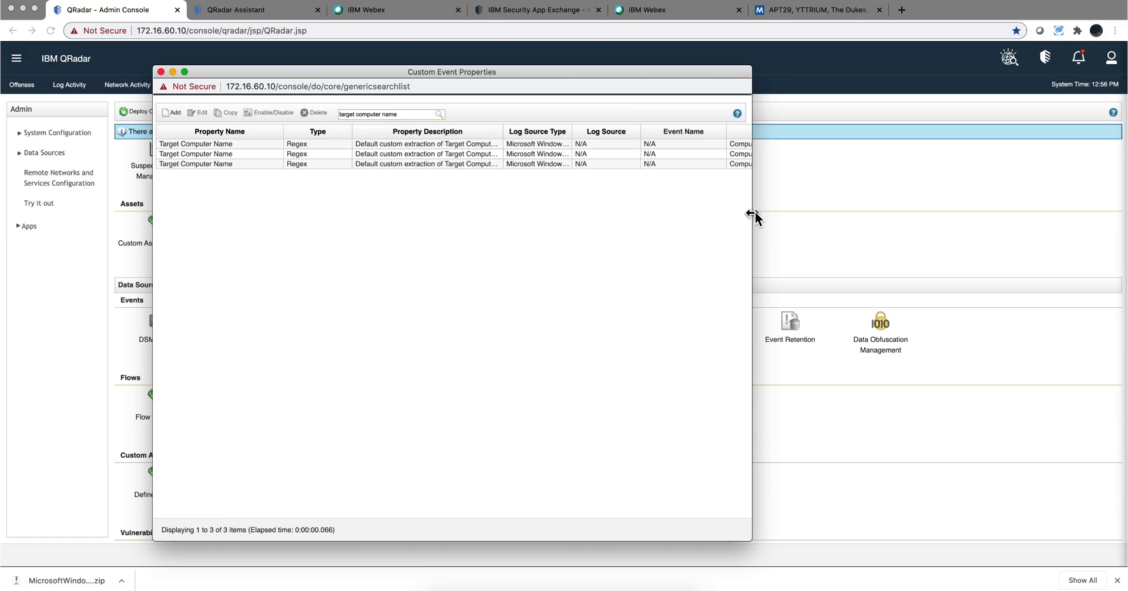
Widen the list and view the Computer Account Changed Target Computer Name property definition.
left_click_drag(751, 214, 999, 229)
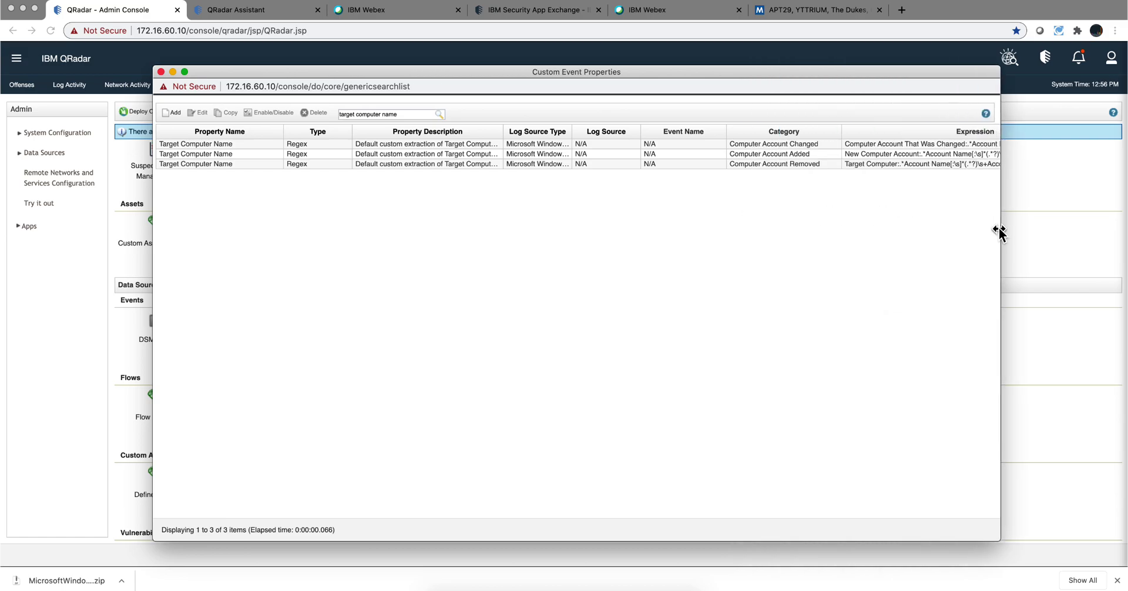
left_click(815, 147)
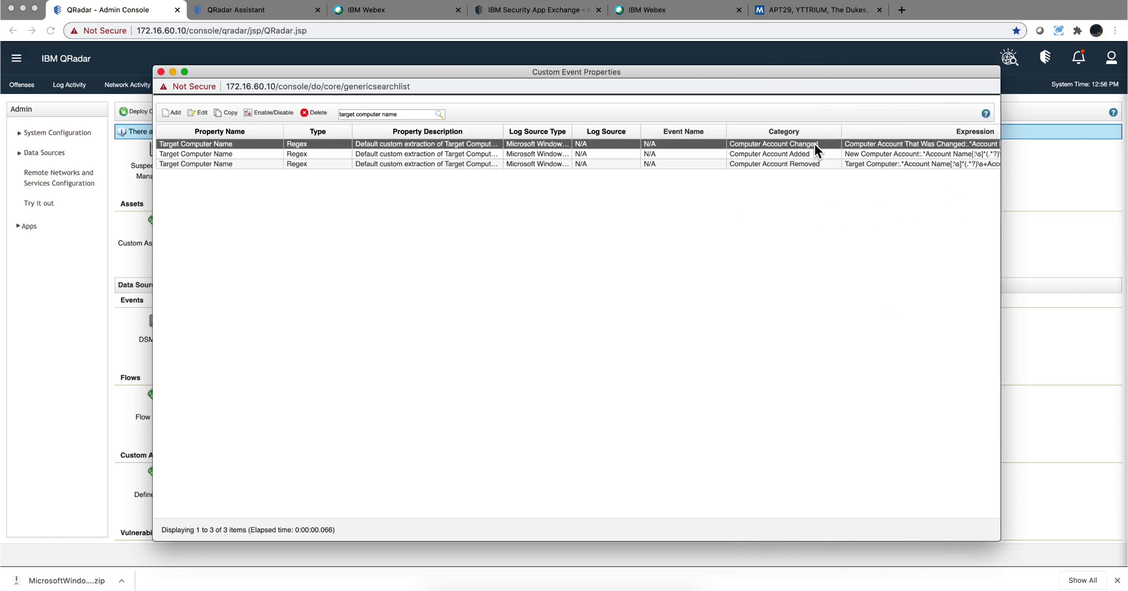
double_click(815, 143)
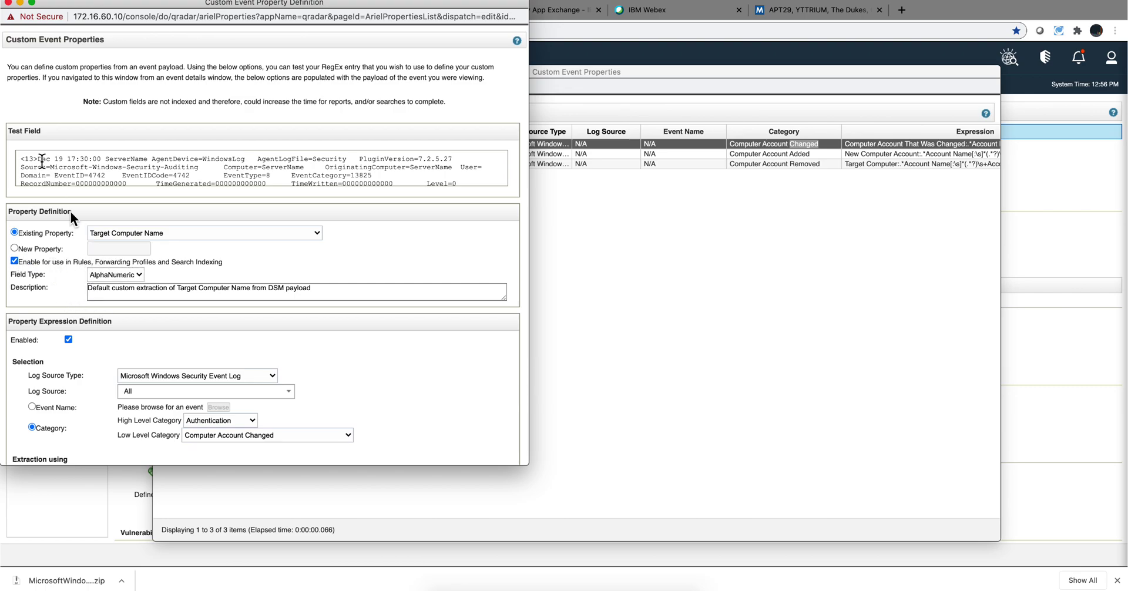
left_click(8, 3)
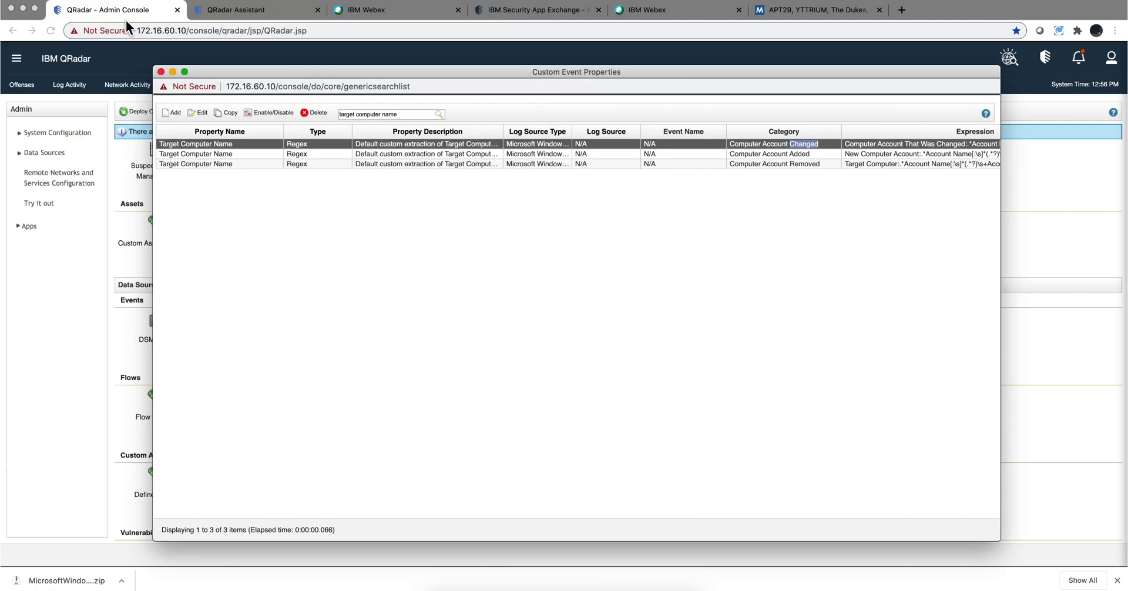
Close the properties list and reopen Offense 499's contributing rule in the Rule Wizard.
left_click(161, 73)
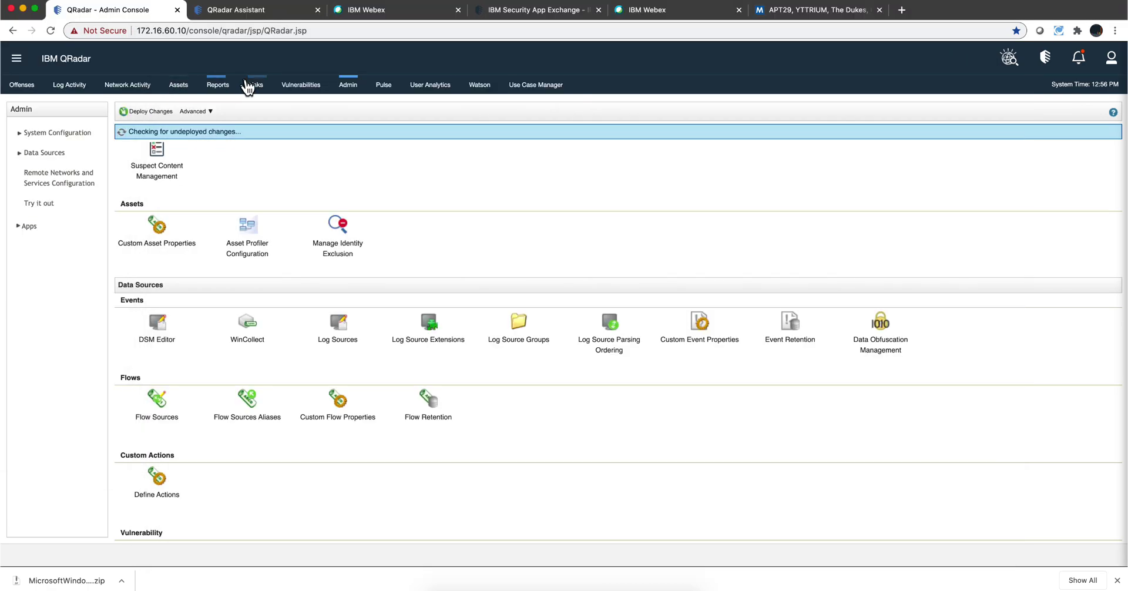
left_click(23, 86)
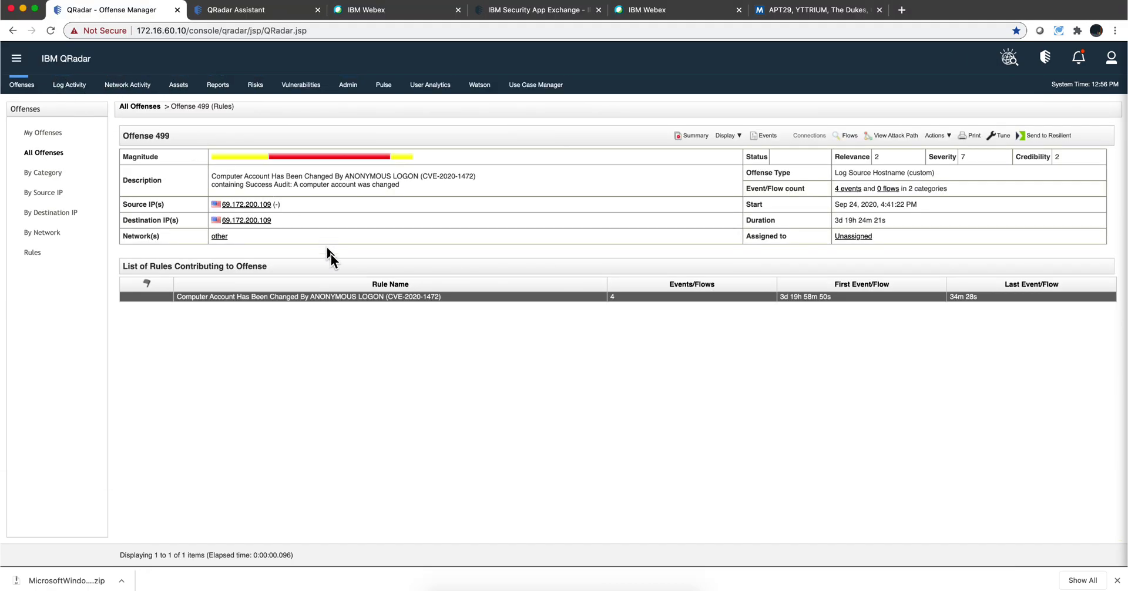
double_click(355, 298)
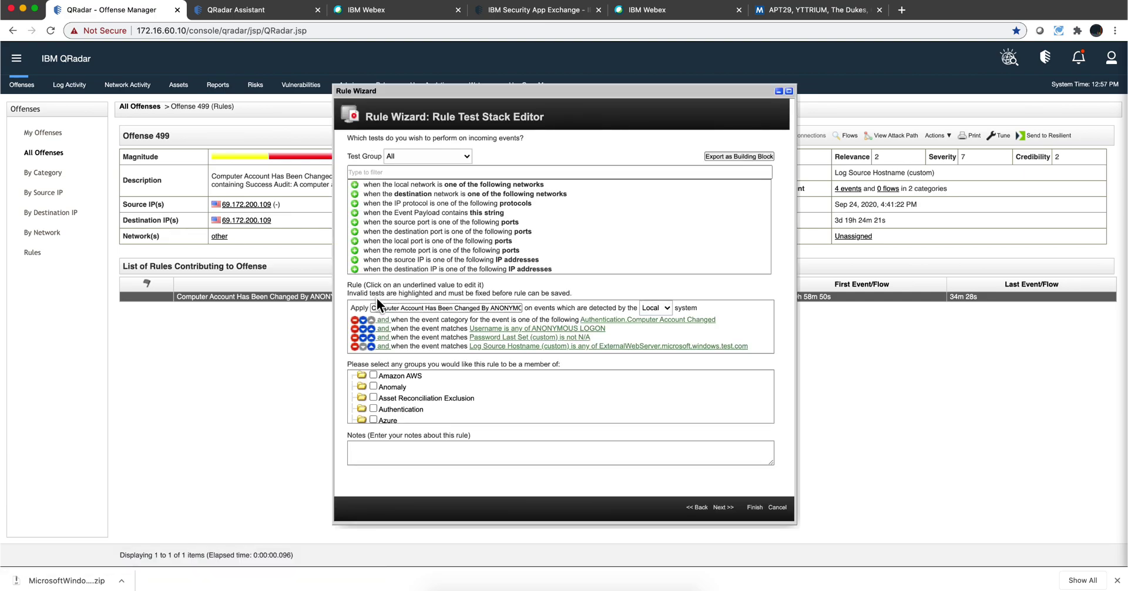
Filter tests by 'event mat' and add the 'when the event matches this search filter' test.
left_click(360, 170)
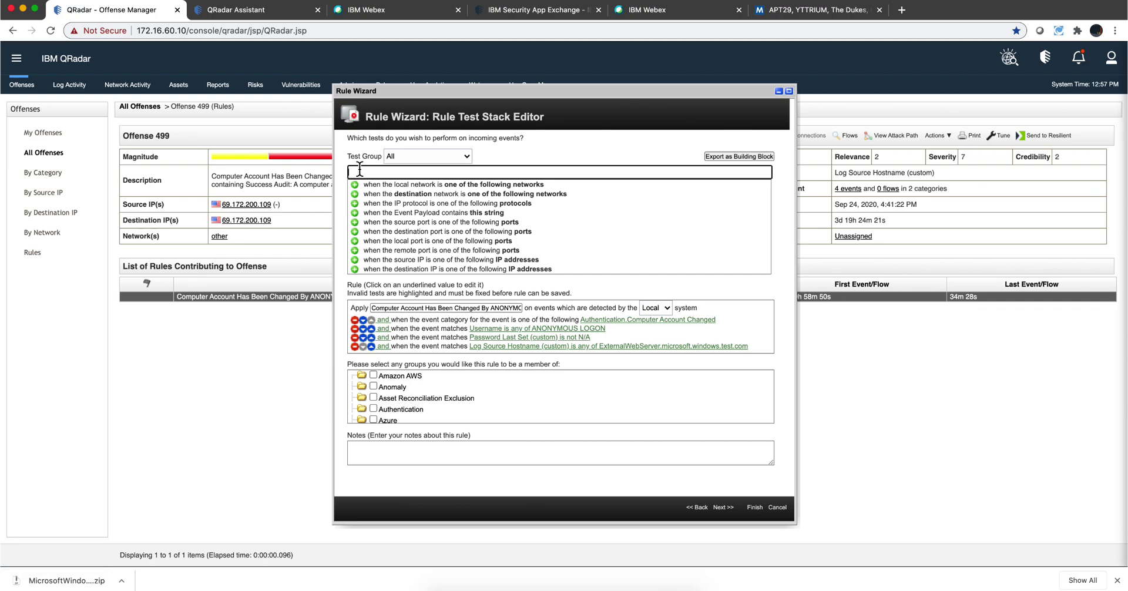
type("event mat")
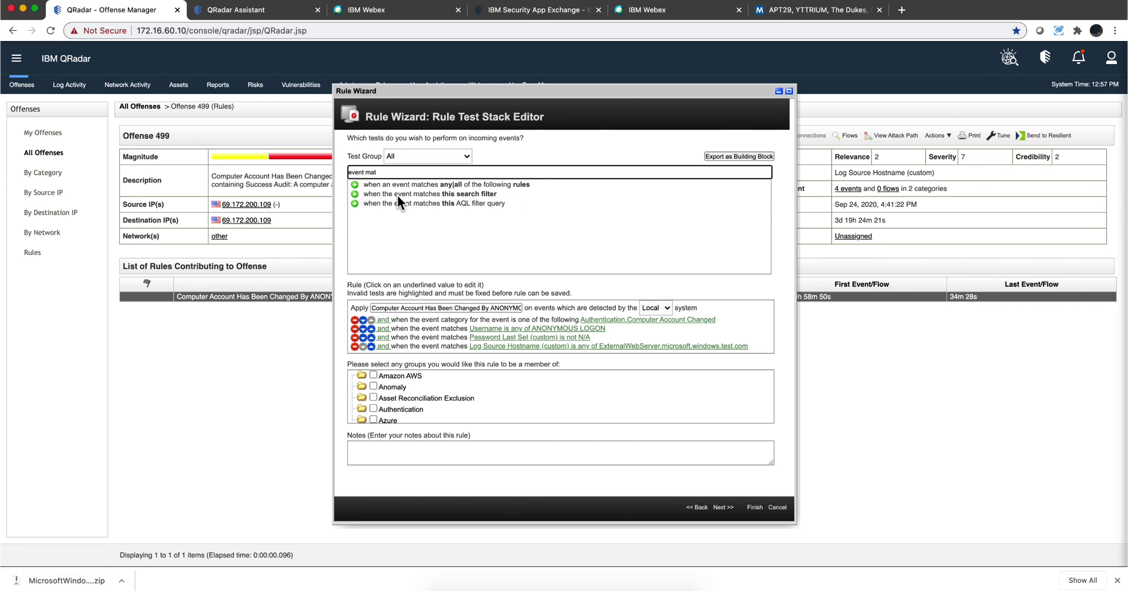
left_click(398, 195)
left_click(357, 203)
left_click(495, 333)
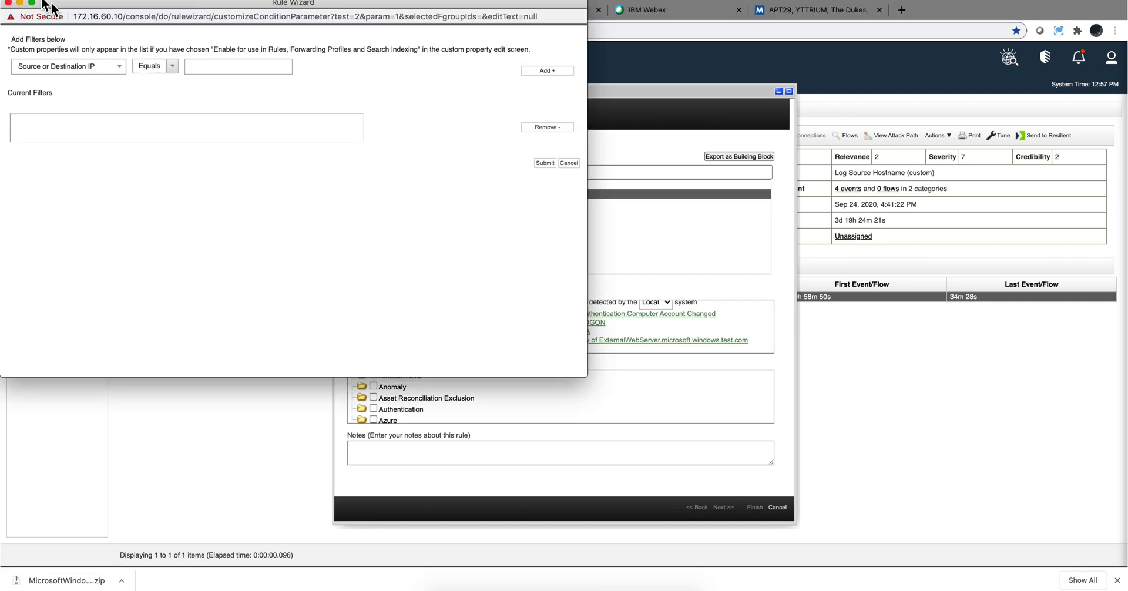
Set the new test's filter to Target Computer Name (custom) equals any of EXTERNALWEBSERV$.
left_click(8, 3)
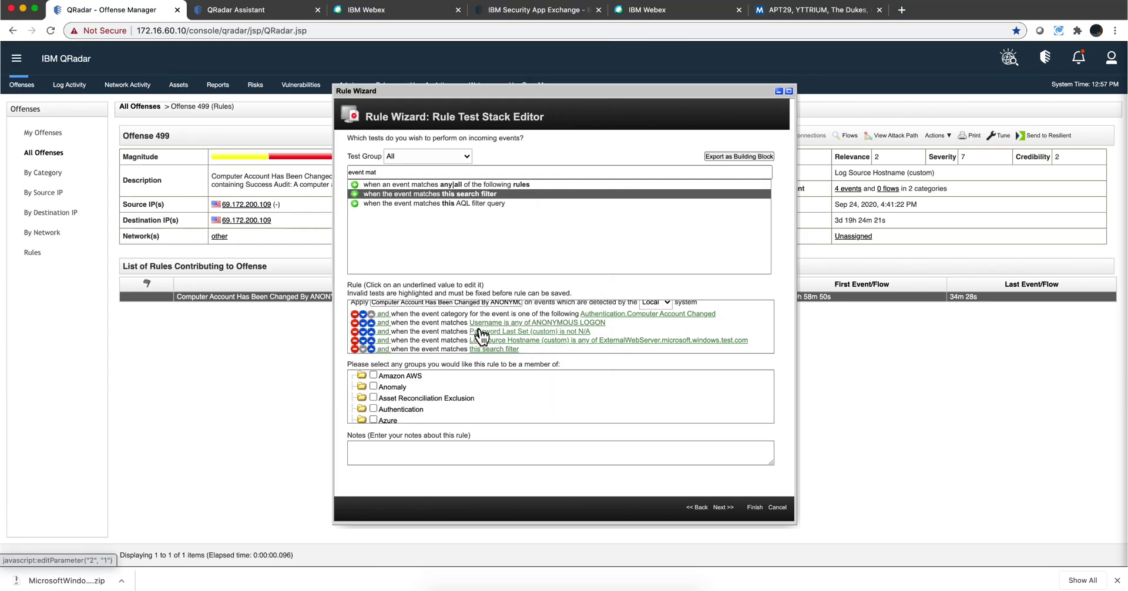
left_click(500, 349)
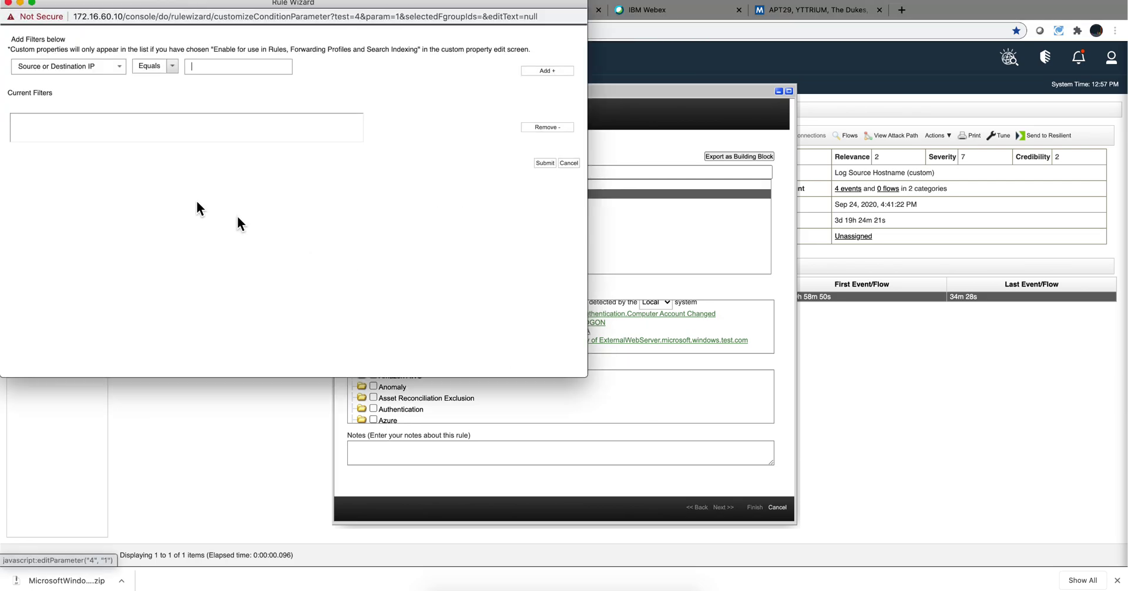
left_click(14, 65)
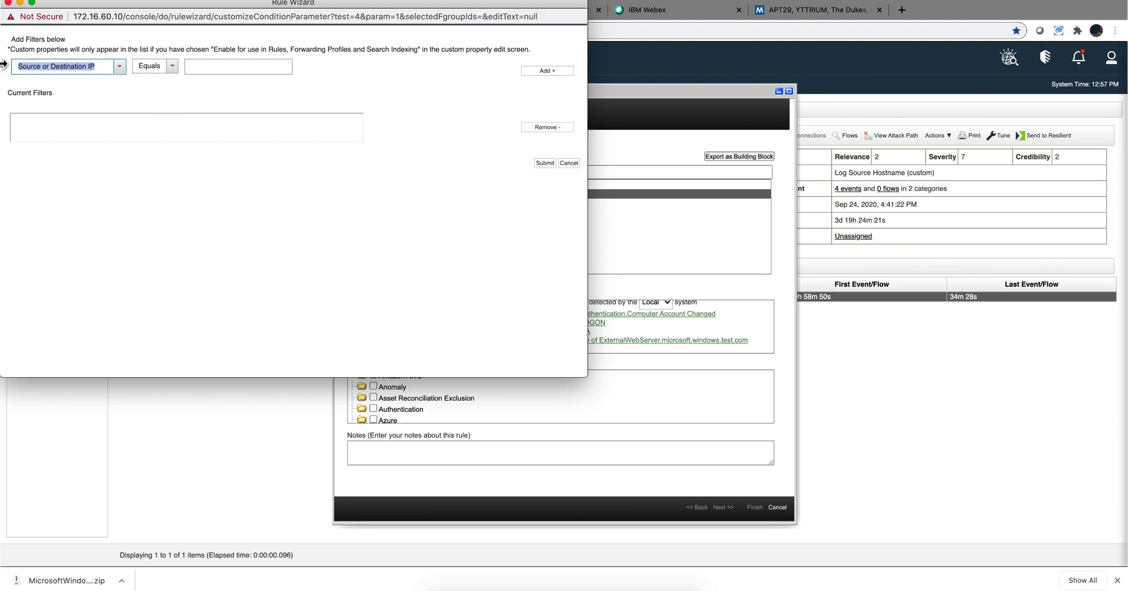
type("target co")
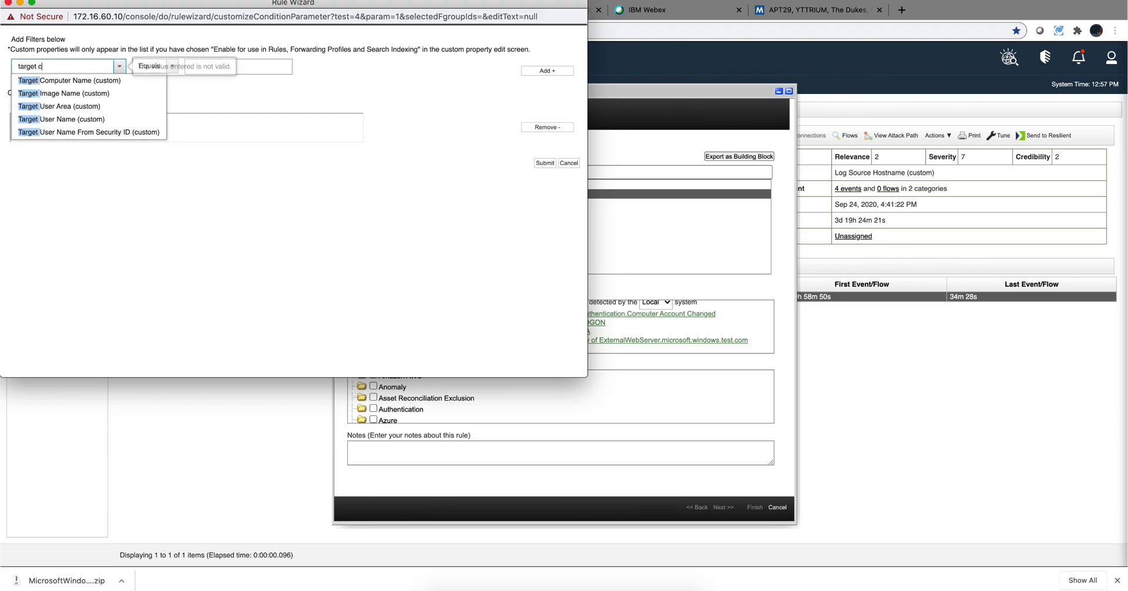
left_click(30, 78)
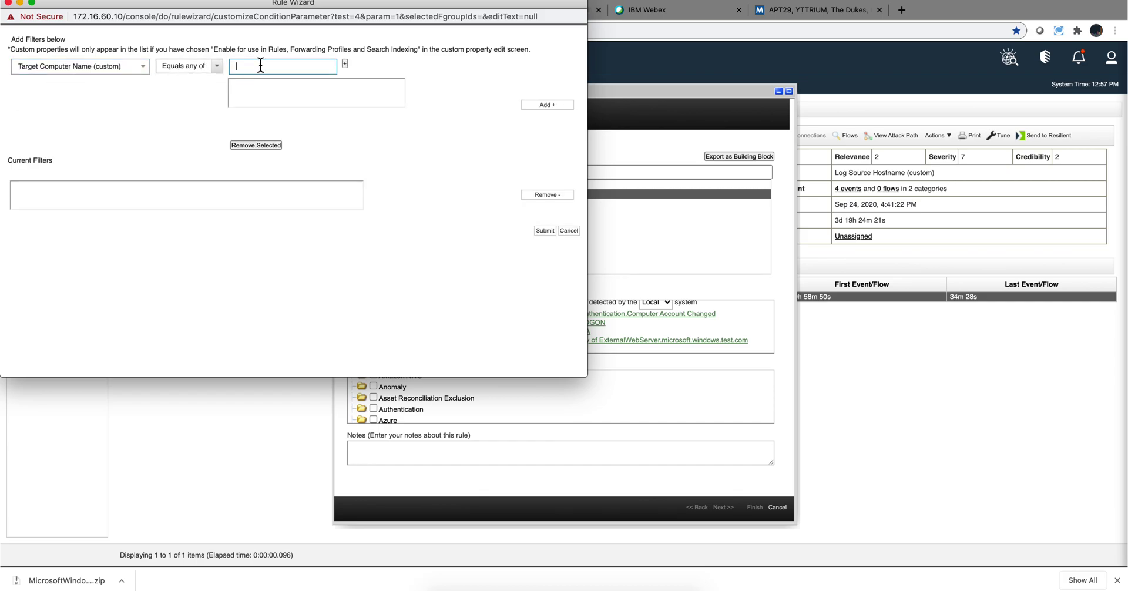
type("EXTERNALWEBSERV$")
left_click(345, 63)
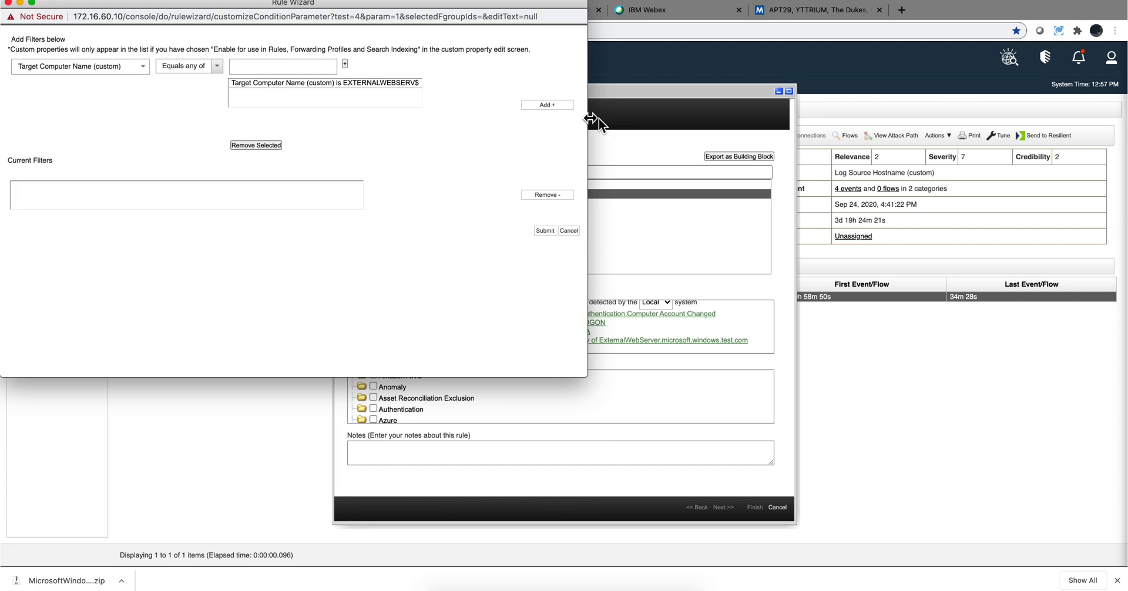
left_click(548, 105)
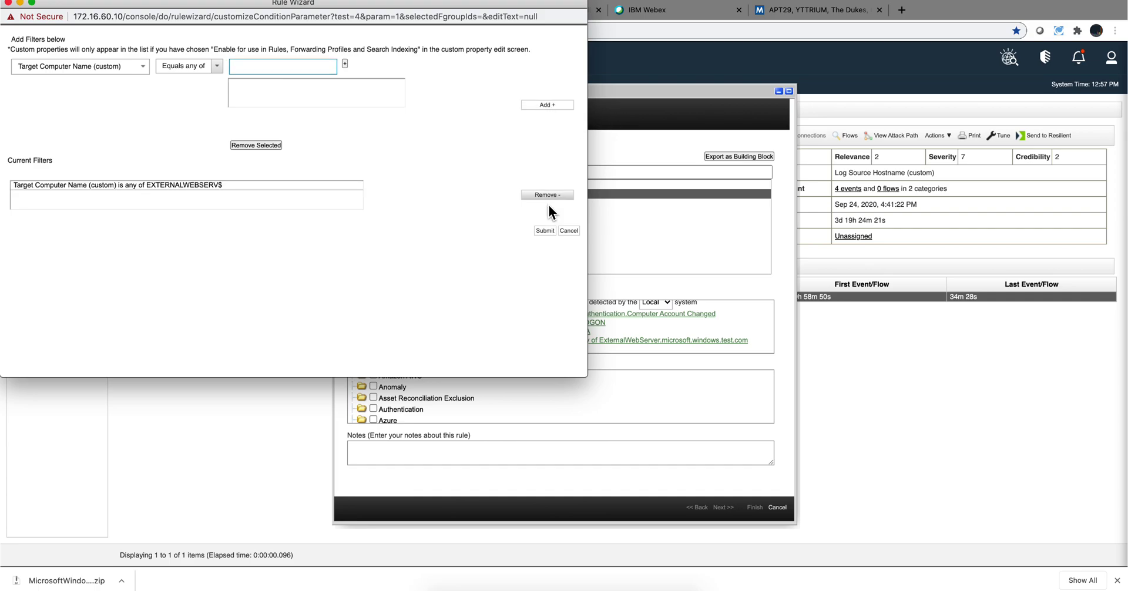
left_click(544, 231)
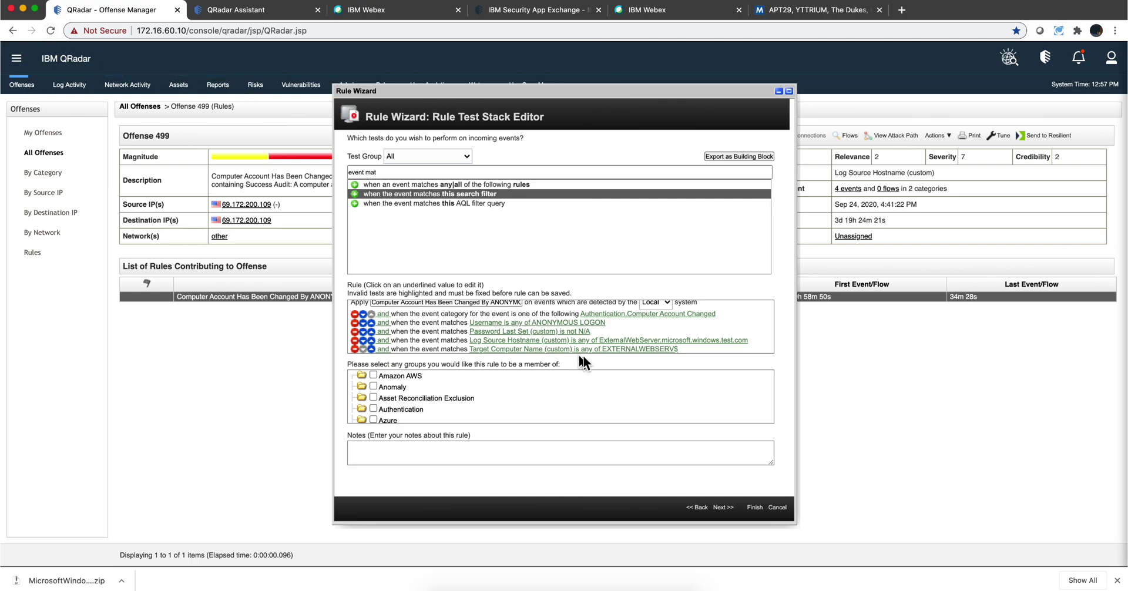
Finish the rule and close Offense 499 with reason Policy Violation.
left_click(753, 508)
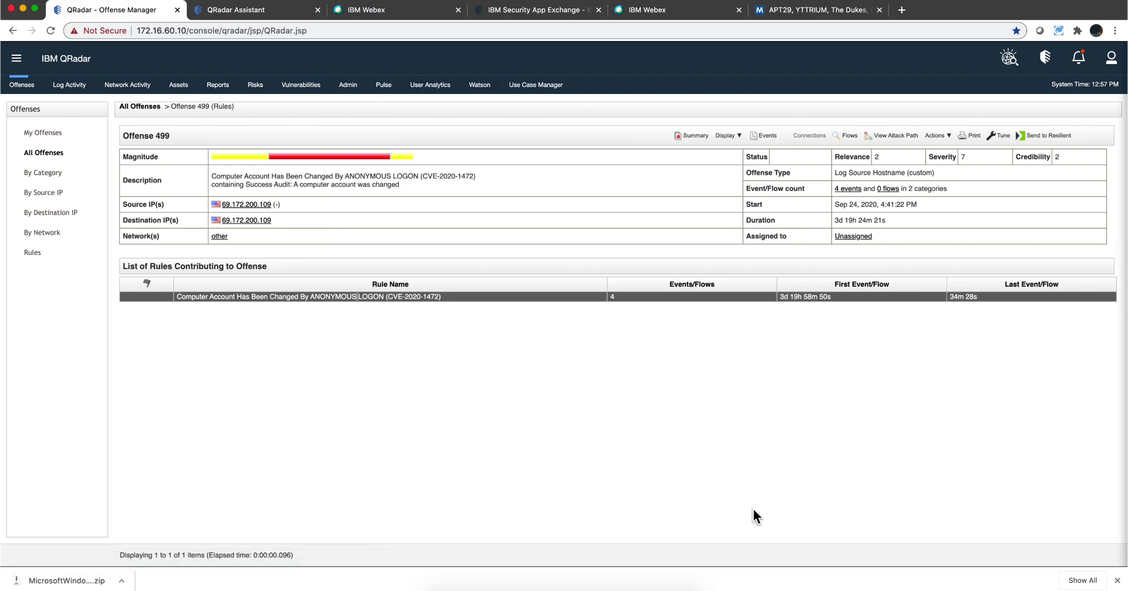
left_click(934, 136)
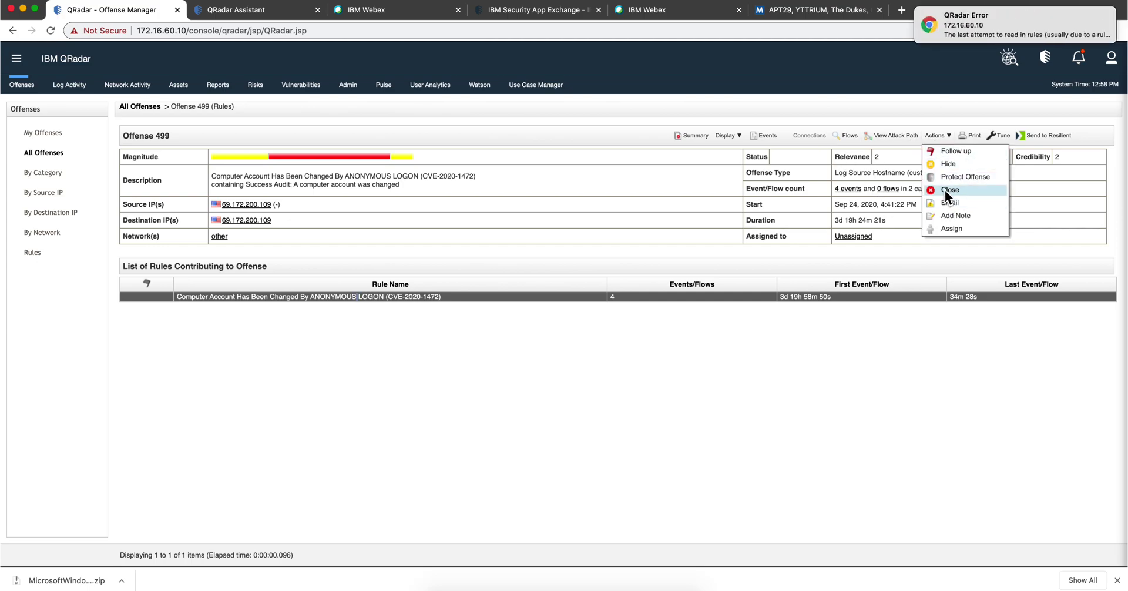
left_click(945, 189)
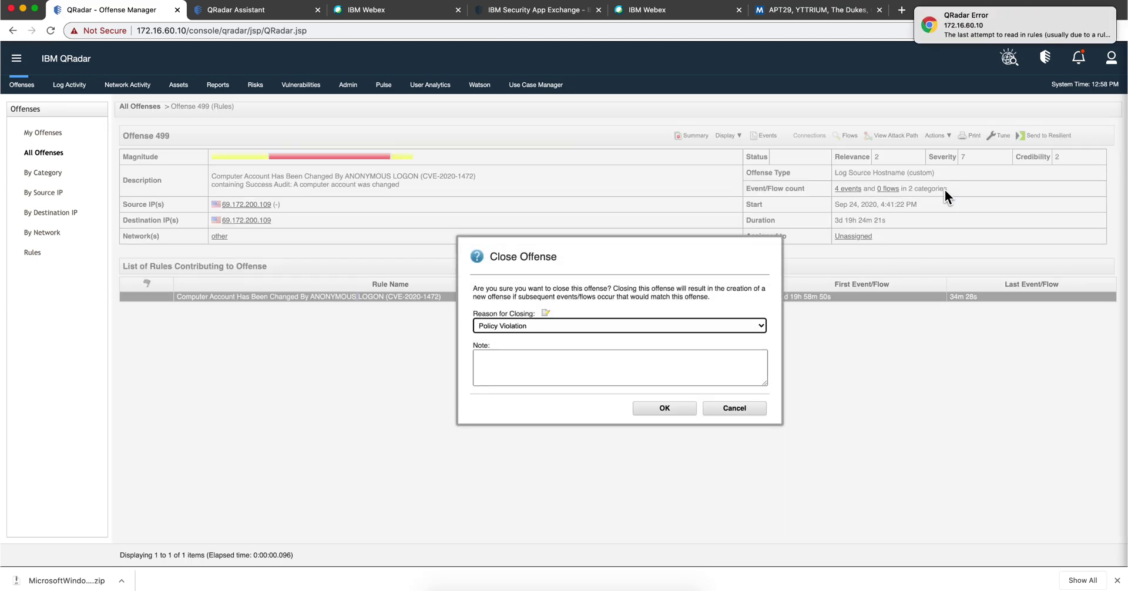
left_click(670, 409)
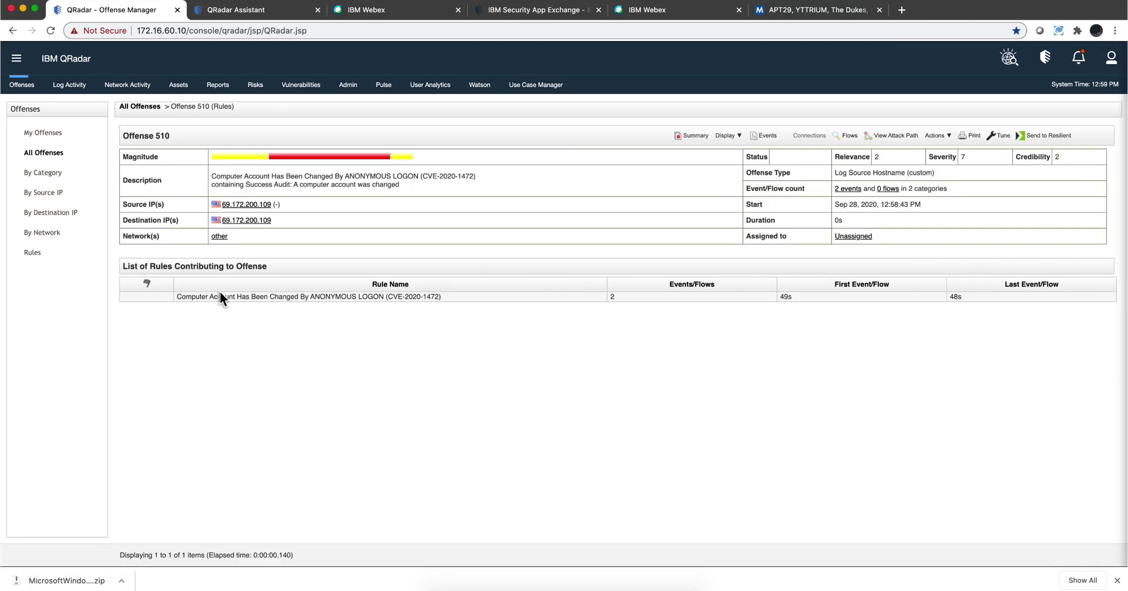
Open Offense 510's rule and scroll to its Target Computer Name is any of EXTERNALWEBSERV$ test.
double_click(224, 295)
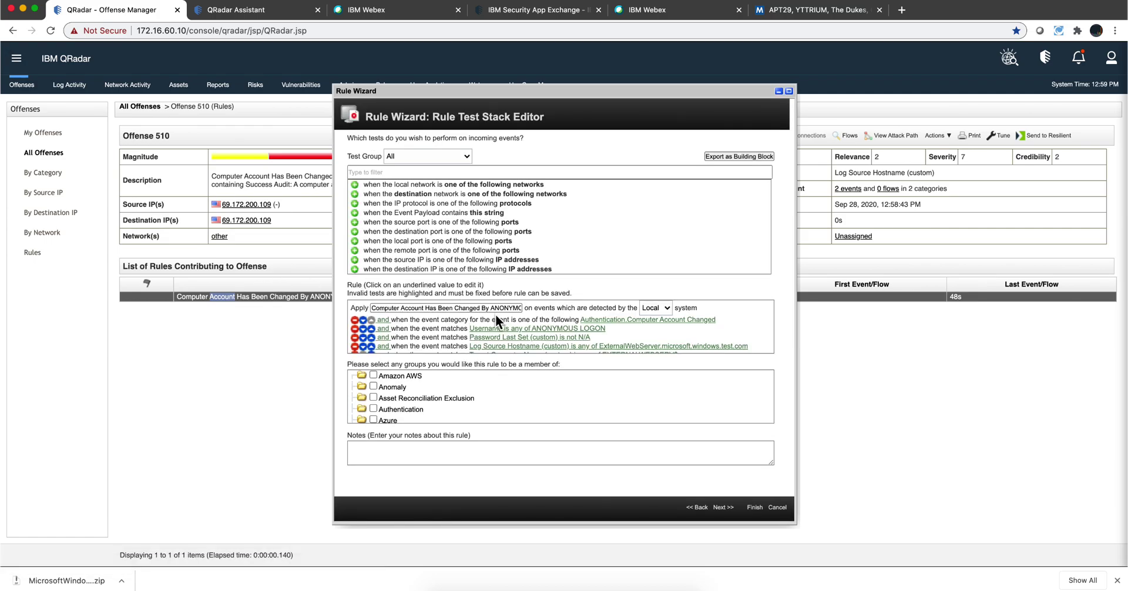
scroll(495, 318, "down", 1)
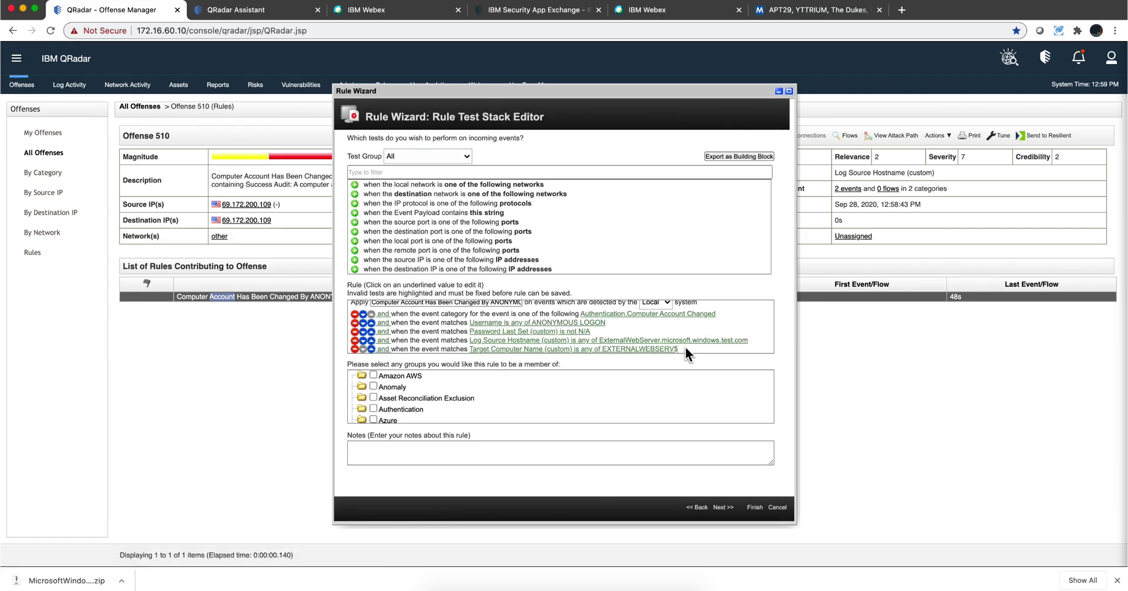